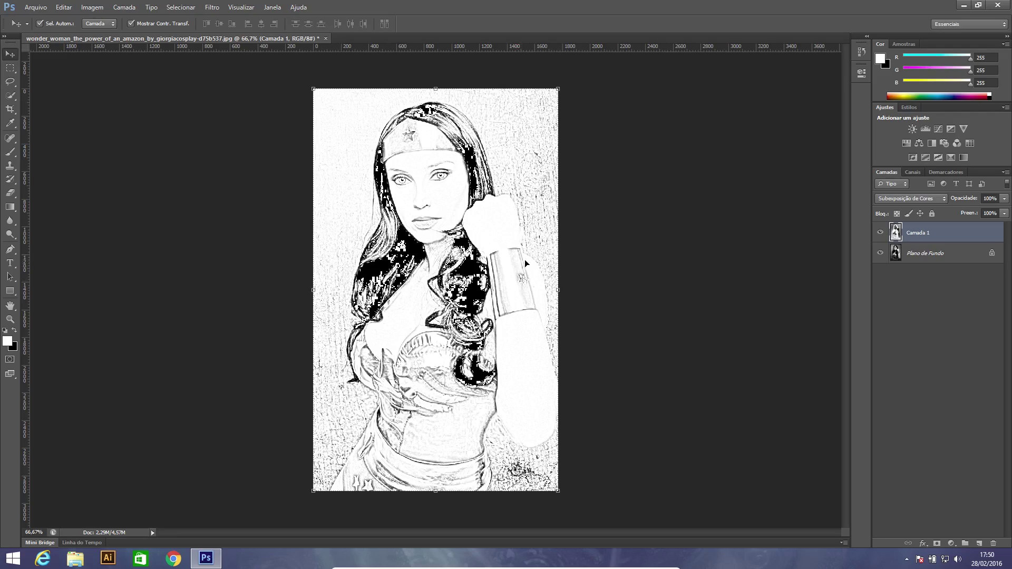
Step: Add a new layer above Camada 1 and choose the hard round brush with 100% hardness
left_click(979, 544)
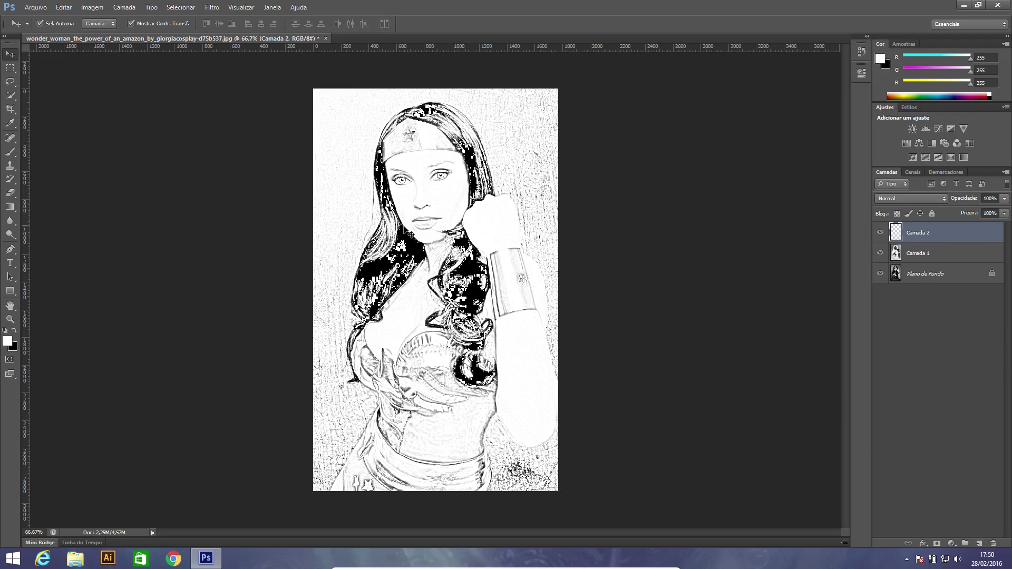
key("z")
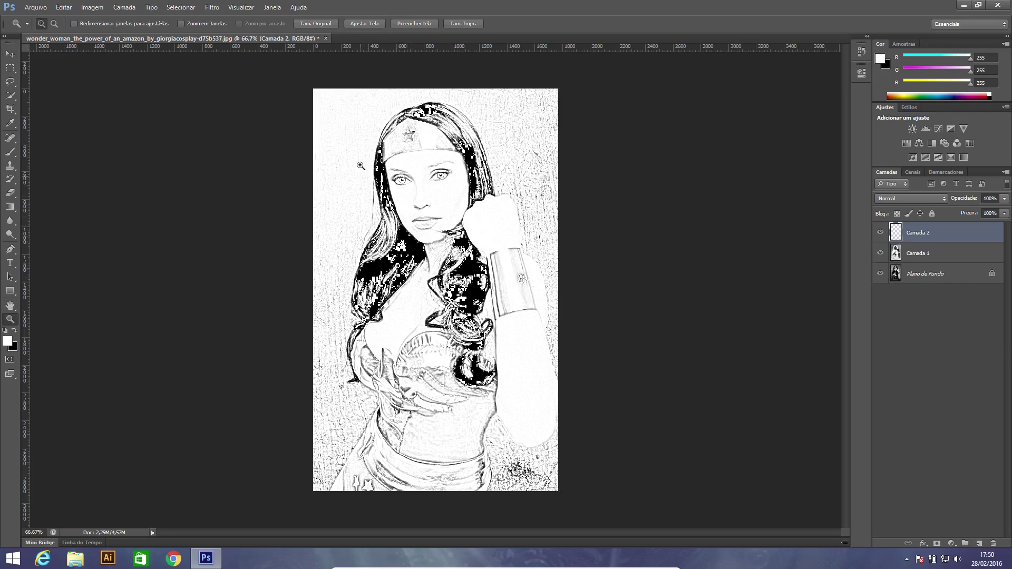
left_click_drag(380, 146, 509, 248)
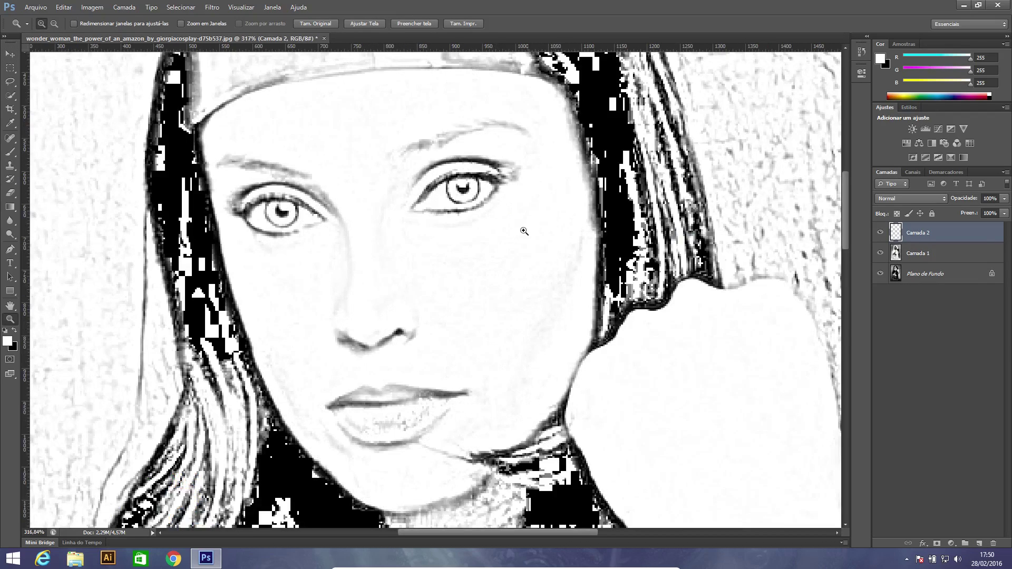
left_click(11, 154)
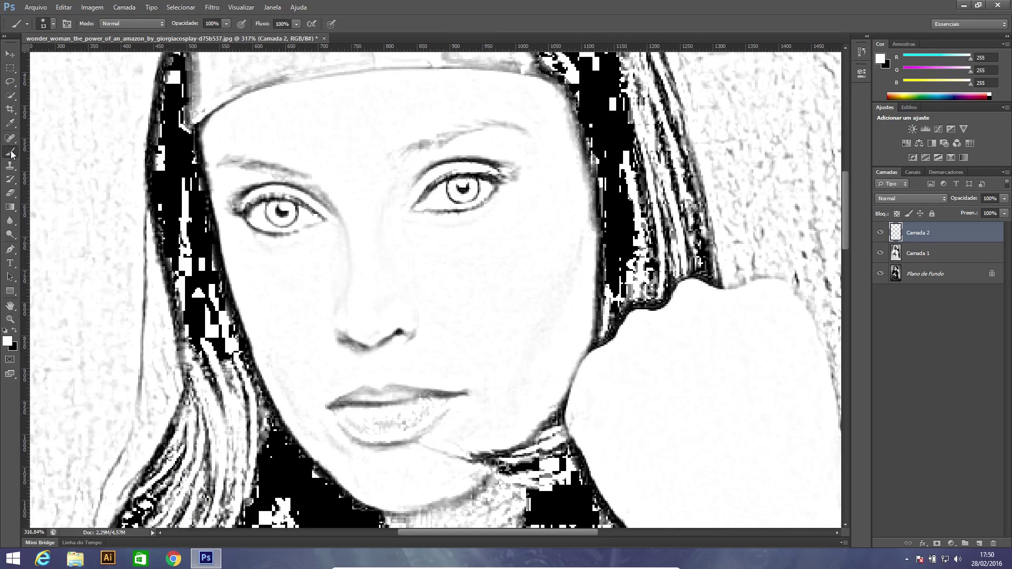
left_click(53, 26)
left_click(40, 108)
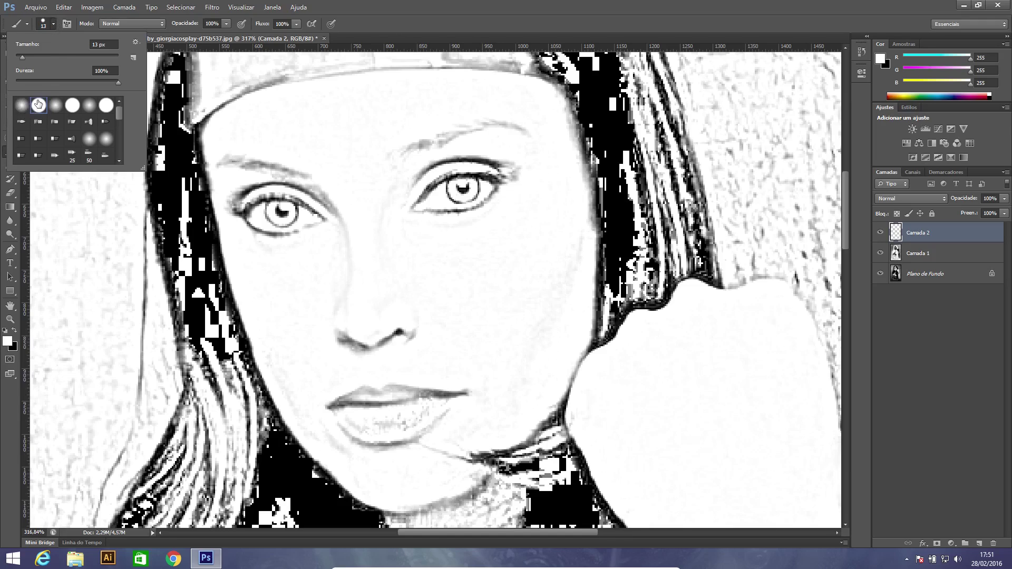
left_click(54, 23)
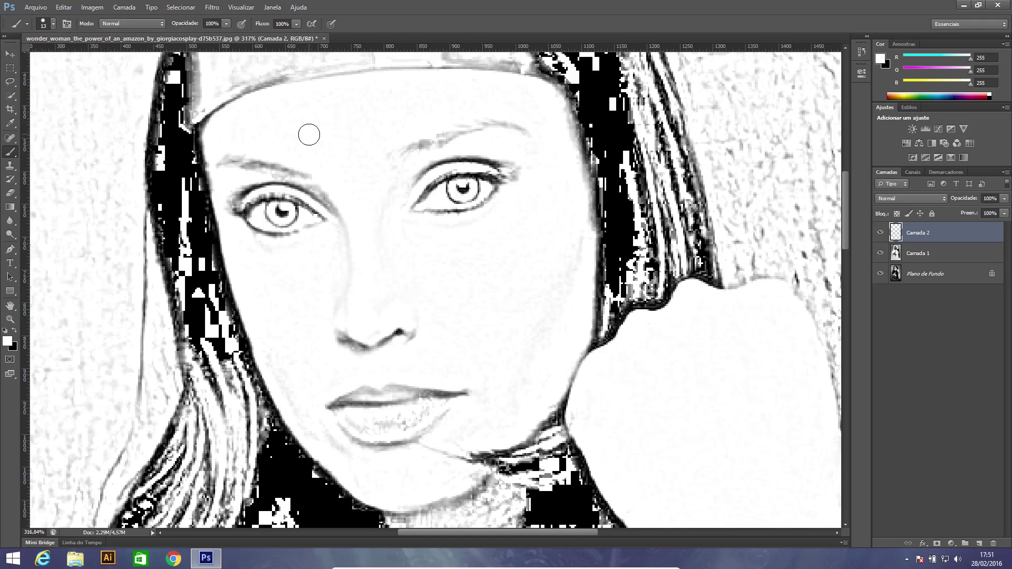
Step: Adjust the hard round brush size to 30 px for painting the face
key("bracketleft")
key("bracketleft")
key("bracketleft")
key("bracketleft")
key("bracketleft")
key("bracketright")
key("bracketright")
key("bracketright")
key("bracketright")
key("bracketleft")
key("bracketleft")
key("bracketleft")
key("bracketright")
key("bracketright")
key("bracketright")
key("bracketright")
key("bracketleft")
key("bracketleft")
key("bracketleft")
key("bracketright")
key("bracketright")
key("bracketright")
left_click(54, 24)
left_click_drag(33, 56, 43, 58)
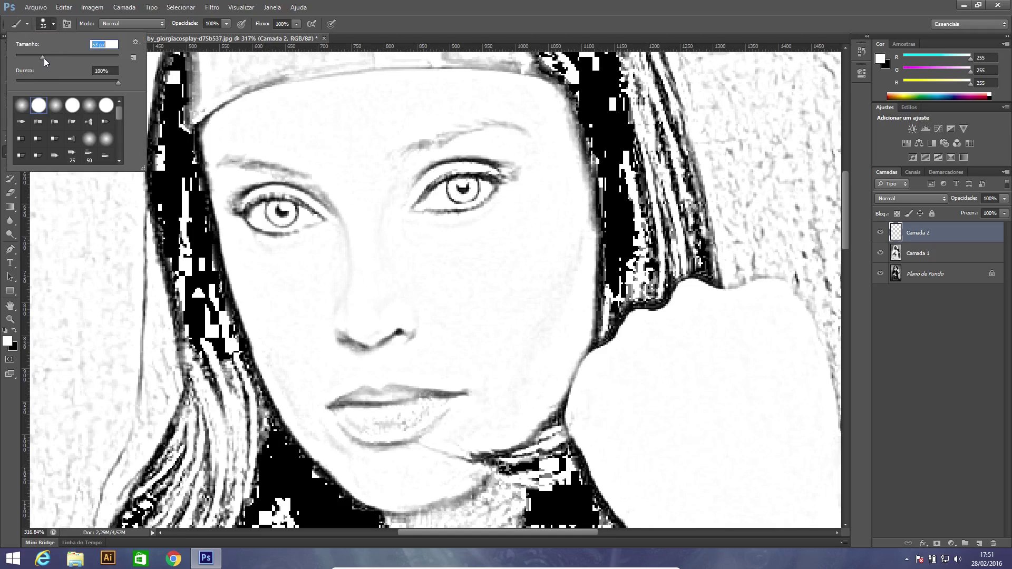
type("25")
key("Return")
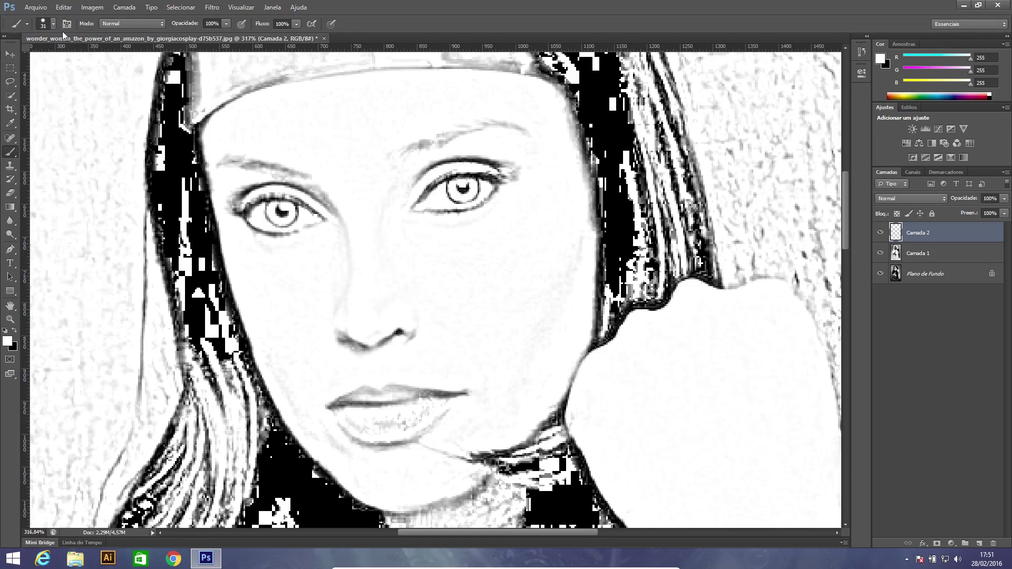
key("bracketleft")
key("bracketleft")
key("bracketright")
key("bracketright")
key("bracketright")
key("bracketleft")
key("bracketleft")
key("bracketleft")
key("bracketleft")
key("bracketright")
Step: Set the foreground colour to the light skin tone f2c798
key("i")
left_click(8, 342)
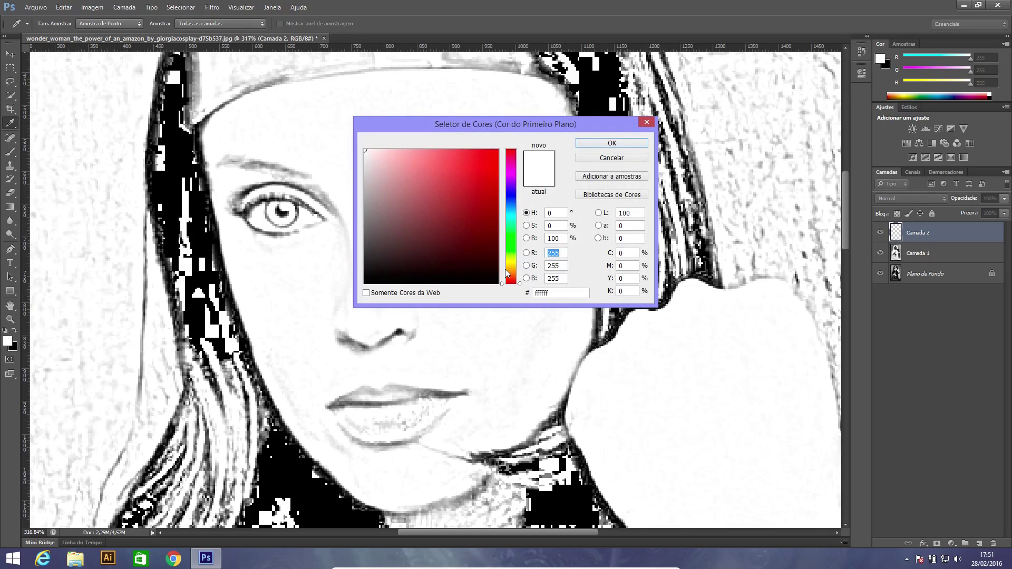
left_click_drag(514, 266, 514, 268)
mouse_move(446, 160)
left_mouse_down()
mouse_move(443, 190)
mouse_move(446, 168)
left_mouse_up()
left_click_drag(519, 275, 516, 271)
left_click_drag(417, 154, 413, 156)
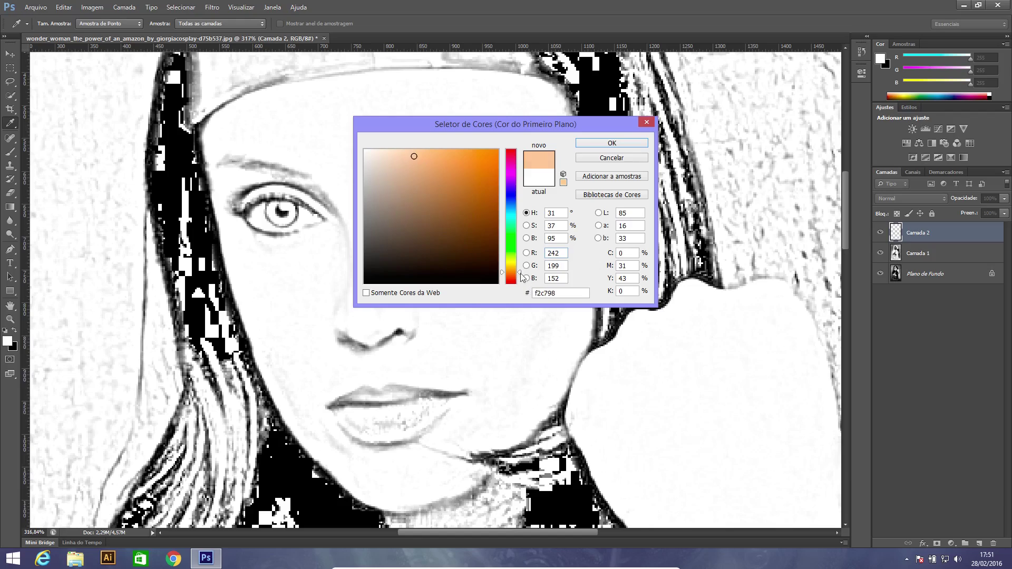
left_click_drag(518, 272, 518, 277)
left_click(562, 255)
left_click(561, 279)
left_click(612, 143)
Step: Paint the inner contour of the face in the skin tone on Camada 2, using a 6 px brush along the edges
key("b")
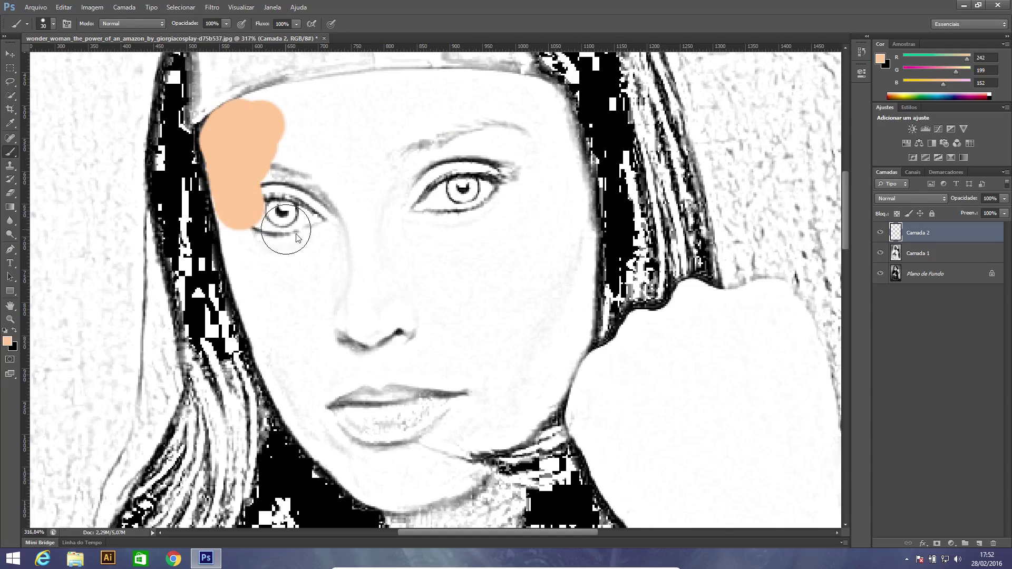
key("ctrl+z")
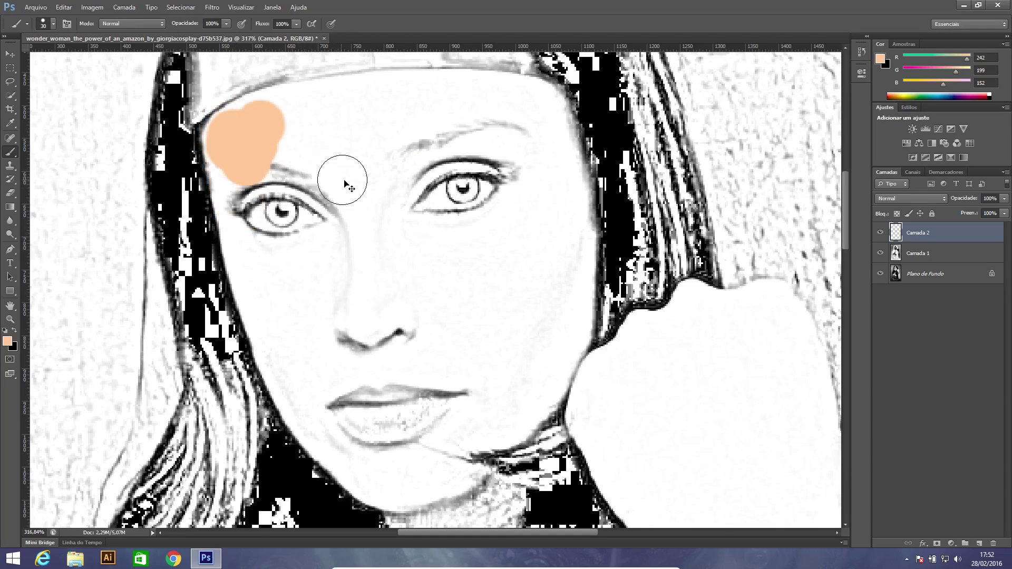
key("bracketleft")
key("bracketleft")
mouse_move(241, 188)
left_mouse_down()
mouse_move(217, 167)
mouse_move(208, 128)
mouse_move(276, 93)
mouse_move(468, 74)
mouse_move(560, 97)
mouse_move(580, 144)
mouse_move(578, 135)
mouse_move(591, 221)
mouse_move(582, 350)
mouse_move(533, 423)
mouse_move(471, 450)
mouse_move(466, 459)
mouse_move(492, 469)
mouse_move(414, 499)
mouse_move(375, 500)
mouse_move(469, 482)
left_mouse_up()
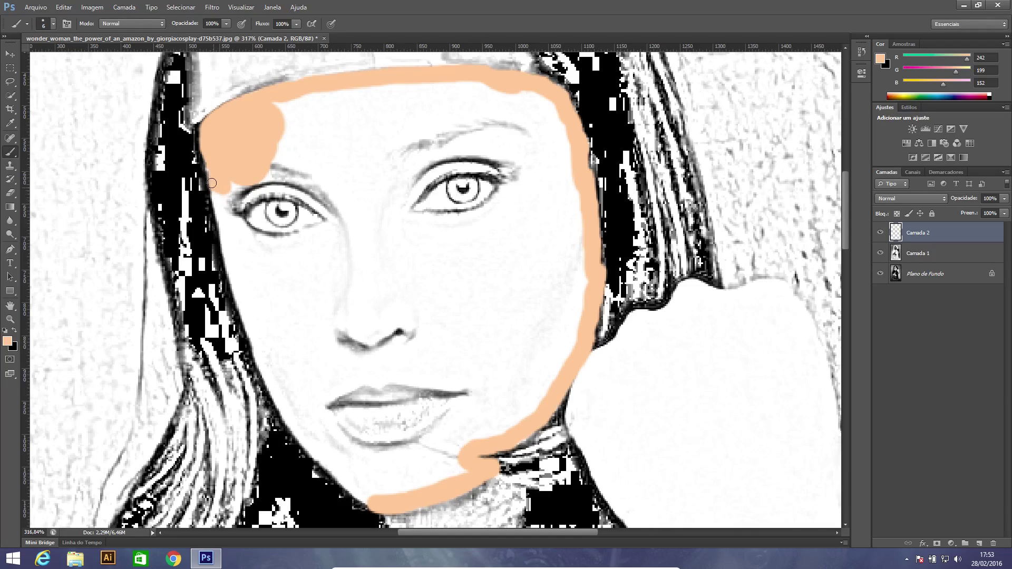
mouse_move(217, 183)
left_mouse_down()
mouse_move(241, 298)
mouse_move(233, 285)
mouse_move(274, 395)
mouse_move(302, 440)
mouse_move(369, 501)
left_mouse_up()
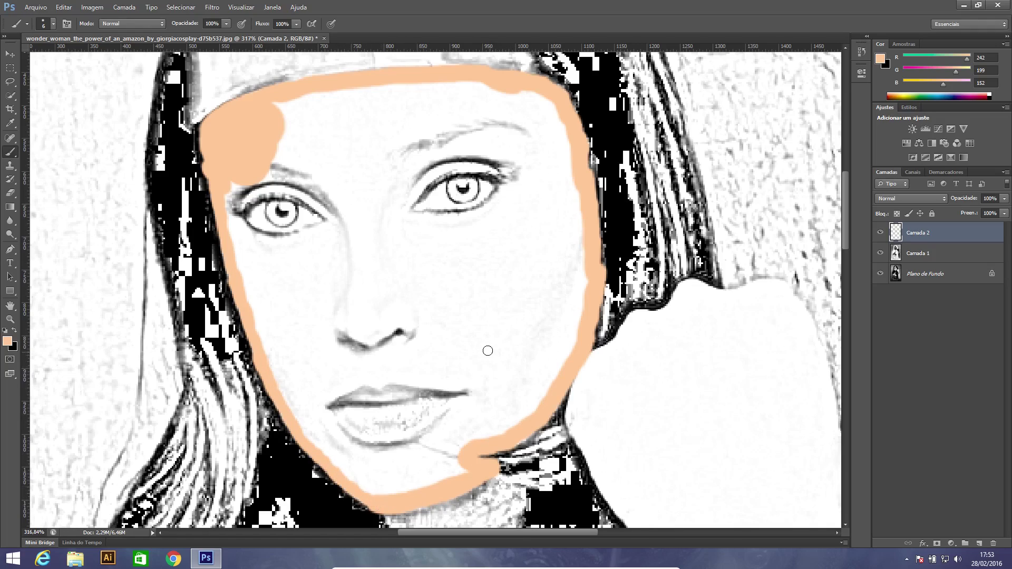
Step: Paint skin tone closely around both eyes with a 7 px brush, leaving the eyes themselves unpainted
key("bracketright")
mouse_move(407, 217)
left_mouse_down()
mouse_move(483, 211)
mouse_move(505, 181)
mouse_move(483, 167)
mouse_move(449, 170)
mouse_move(425, 179)
mouse_move(401, 212)
mouse_move(456, 164)
mouse_move(430, 174)
mouse_move(513, 171)
left_mouse_up()
mouse_move(331, 217)
left_mouse_down()
mouse_move(315, 195)
mouse_move(266, 189)
mouse_move(235, 202)
mouse_move(243, 186)
left_mouse_up()
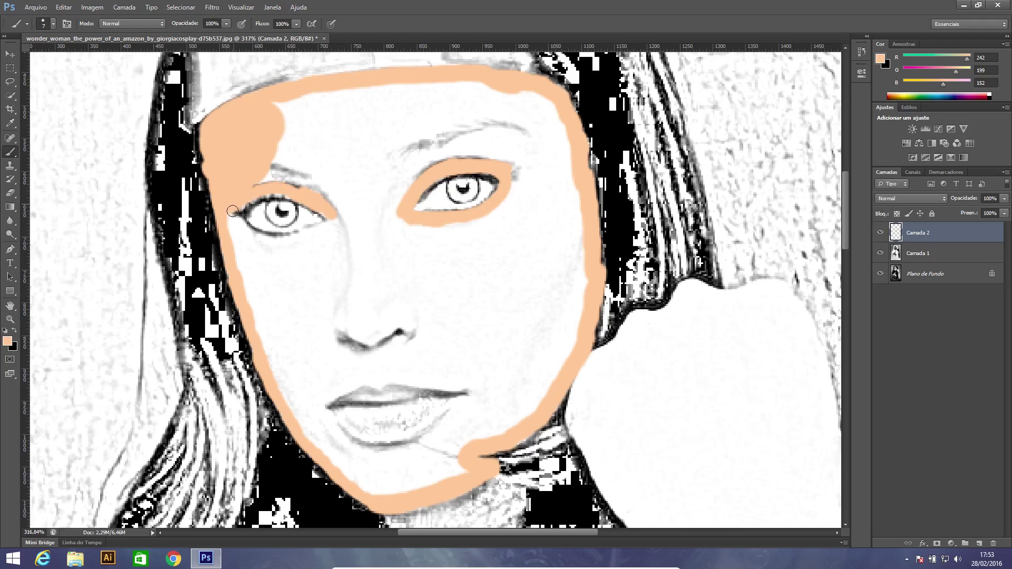
mouse_move(242, 228)
left_mouse_down()
mouse_move(258, 239)
mouse_move(232, 216)
mouse_move(261, 242)
mouse_move(291, 238)
mouse_move(254, 235)
mouse_move(331, 221)
mouse_move(288, 240)
left_mouse_up()
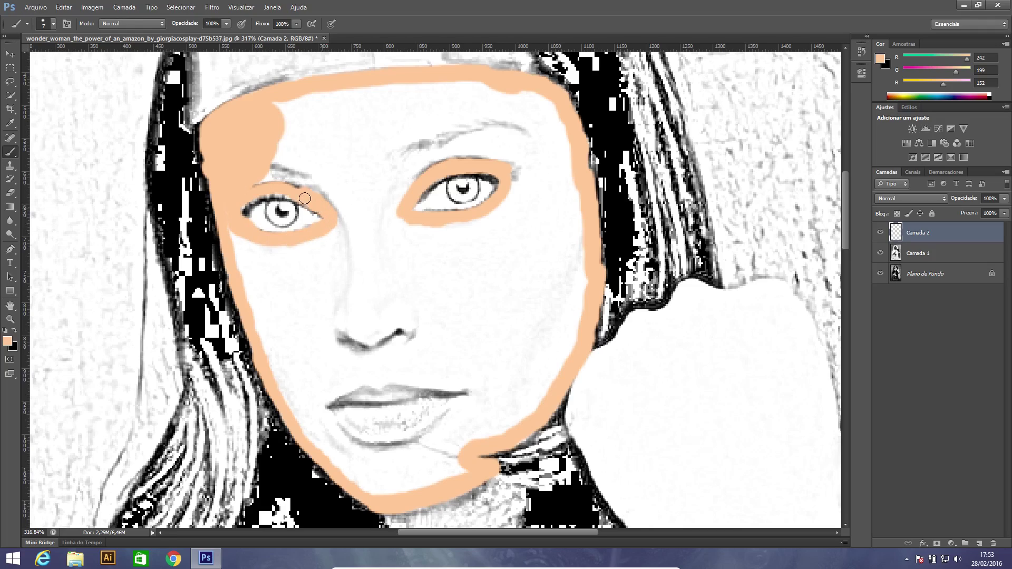
mouse_move(272, 192)
left_mouse_down()
mouse_move(238, 210)
mouse_move(262, 184)
mouse_move(299, 180)
left_mouse_up()
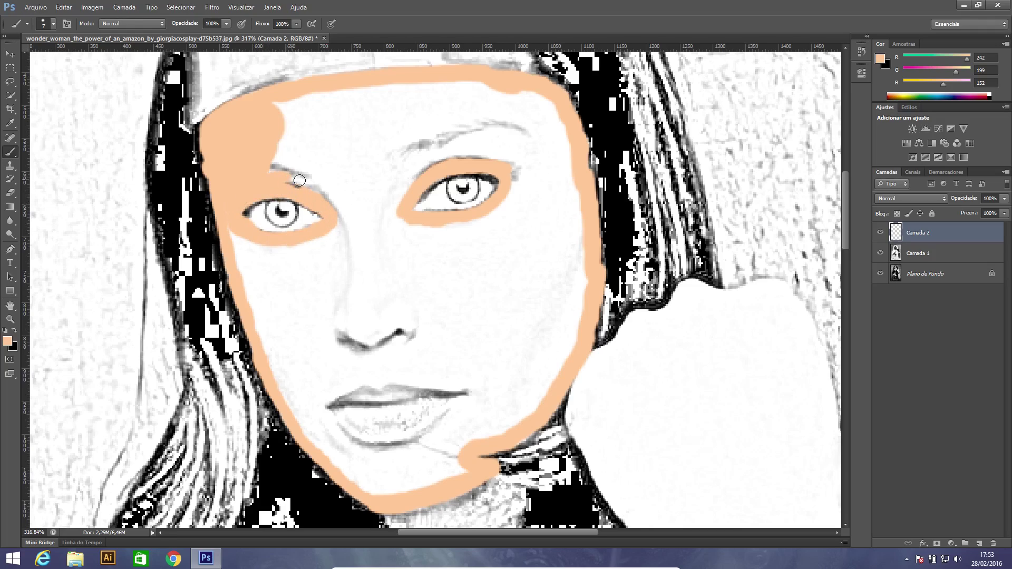
Step: Fill the rest of the face with the skin tone using a larger brush, up to 30 px, keeping the eyes uncovered
key("bracketright")
key("bracketright")
left_click(316, 137)
mouse_move(317, 137)
left_mouse_down()
mouse_move(281, 140)
mouse_move(330, 172)
mouse_move(268, 159)
mouse_move(291, 127)
mouse_move(326, 110)
mouse_move(280, 119)
mouse_move(324, 110)
mouse_move(469, 98)
mouse_move(536, 115)
mouse_move(394, 134)
mouse_move(347, 161)
mouse_move(356, 151)
mouse_move(363, 242)
mouse_move(373, 179)
mouse_move(393, 160)
mouse_move(388, 195)
mouse_move(416, 150)
mouse_move(490, 134)
mouse_move(552, 151)
mouse_move(556, 162)
mouse_move(532, 184)
mouse_move(536, 170)
mouse_move(501, 146)
mouse_move(552, 131)
mouse_move(566, 302)
mouse_move(543, 355)
mouse_move(452, 461)
mouse_move(546, 381)
mouse_move(514, 420)
mouse_move(441, 450)
mouse_move(453, 414)
mouse_move(392, 438)
mouse_move(380, 411)
mouse_move(326, 410)
mouse_move(367, 431)
mouse_move(413, 481)
mouse_move(381, 475)
mouse_move(307, 408)
mouse_move(283, 359)
mouse_move(276, 301)
mouse_move(230, 219)
mouse_move(245, 243)
mouse_move(330, 244)
mouse_move(350, 231)
mouse_move(337, 274)
mouse_move(347, 294)
mouse_move(330, 323)
mouse_move(348, 358)
mouse_move(430, 360)
mouse_move(481, 375)
mouse_move(539, 242)
mouse_move(522, 209)
mouse_move(535, 334)
mouse_move(501, 233)
mouse_move(453, 250)
mouse_move(467, 229)
mouse_move(434, 253)
mouse_move(422, 244)
mouse_move(388, 285)
mouse_move(467, 332)
mouse_move(476, 299)
mouse_move(508, 270)
left_mouse_up()
key("bracketleft")
key("bracketleft")
key("bracketleft")
key("bracketright")
key("bracketright")
key("bracketright")
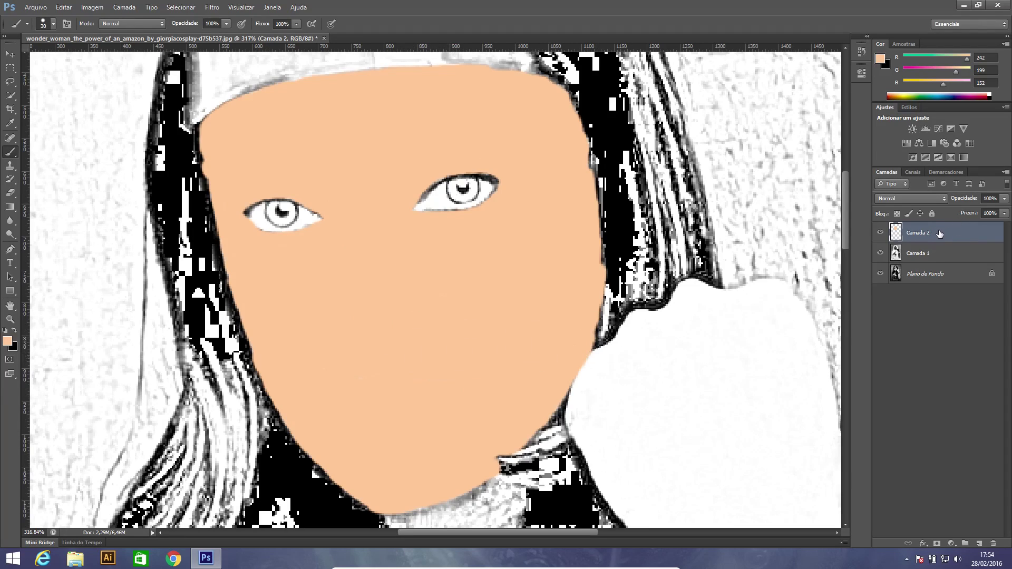
Step: Set Camada 2's blend mode to Multiplicação and its opacity to 80%
left_click(919, 198)
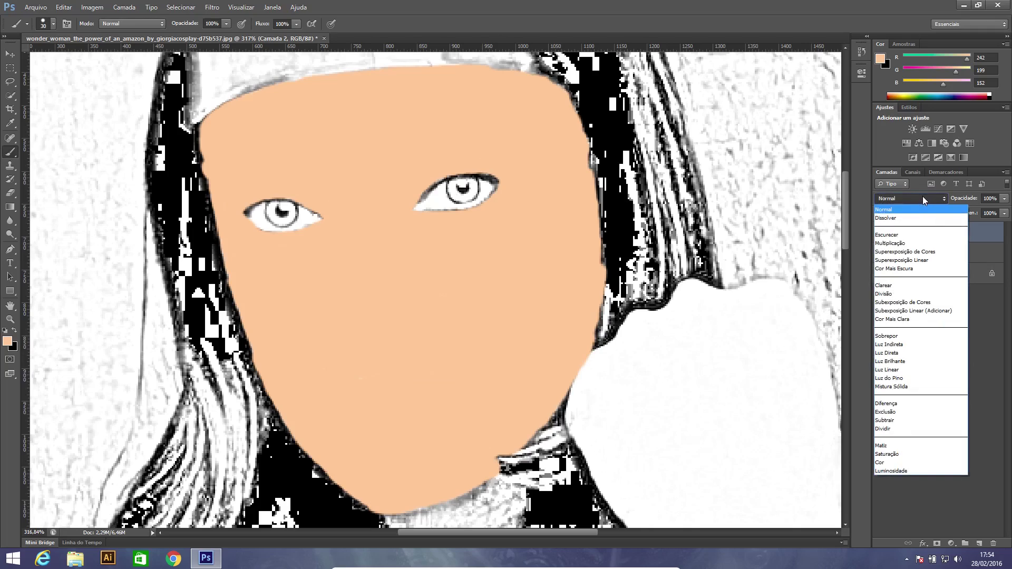
left_click(923, 198)
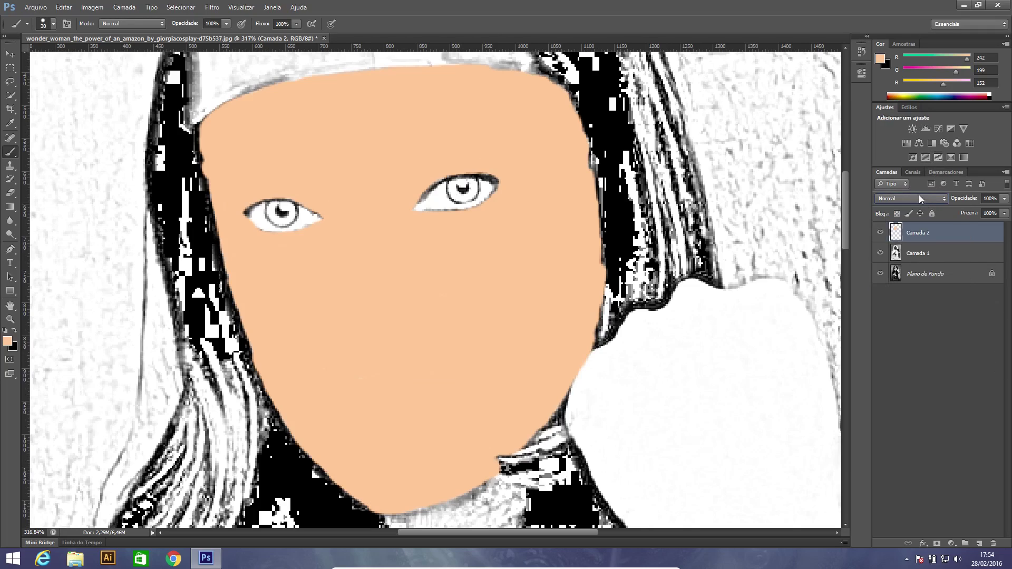
left_click(918, 199)
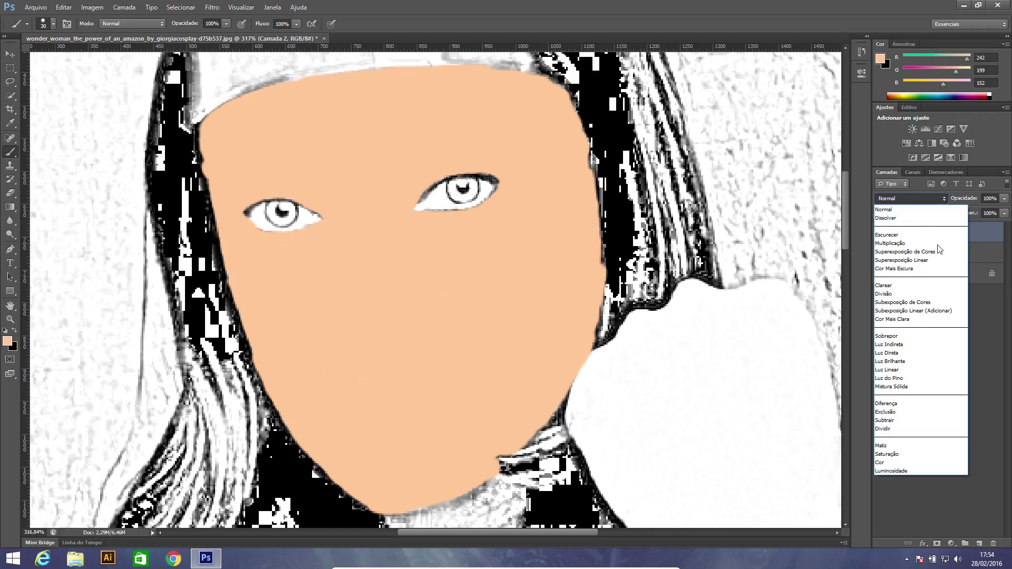
left_click(904, 243)
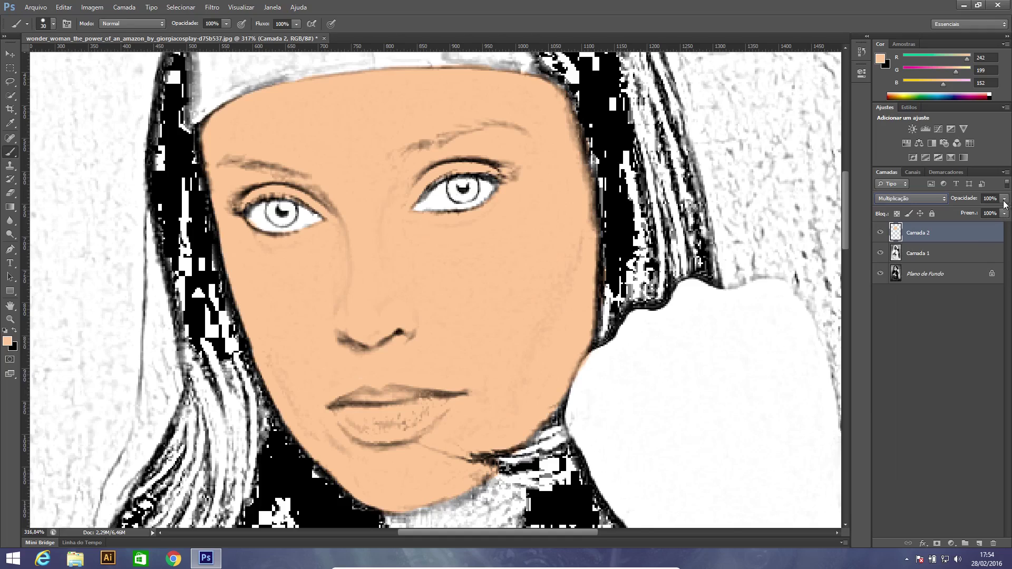
left_click(1005, 199)
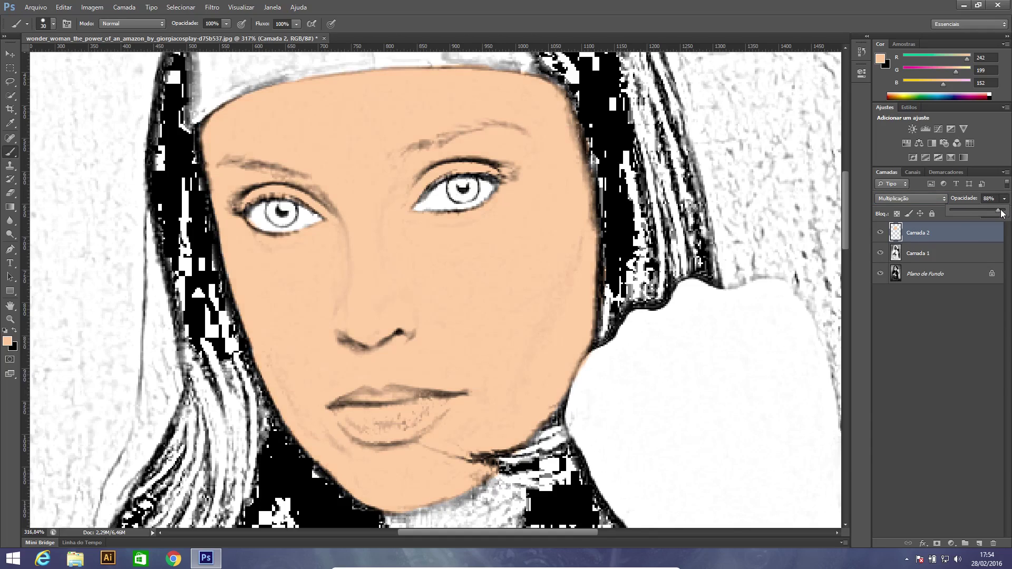
left_click_drag(1001, 214, 988, 210)
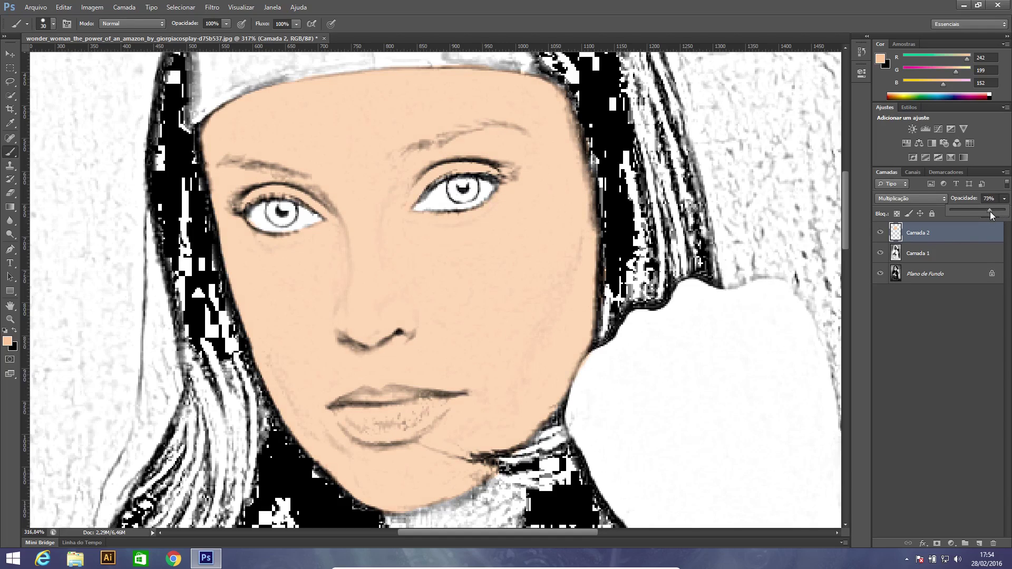
left_click_drag(990, 212, 995, 213)
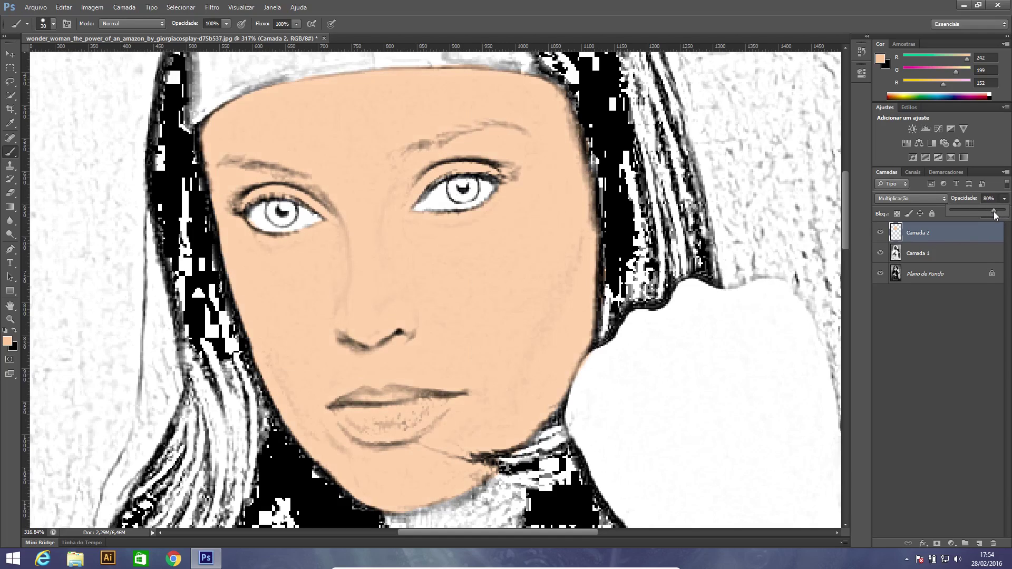
left_click(937, 325)
key("ctrl+1")
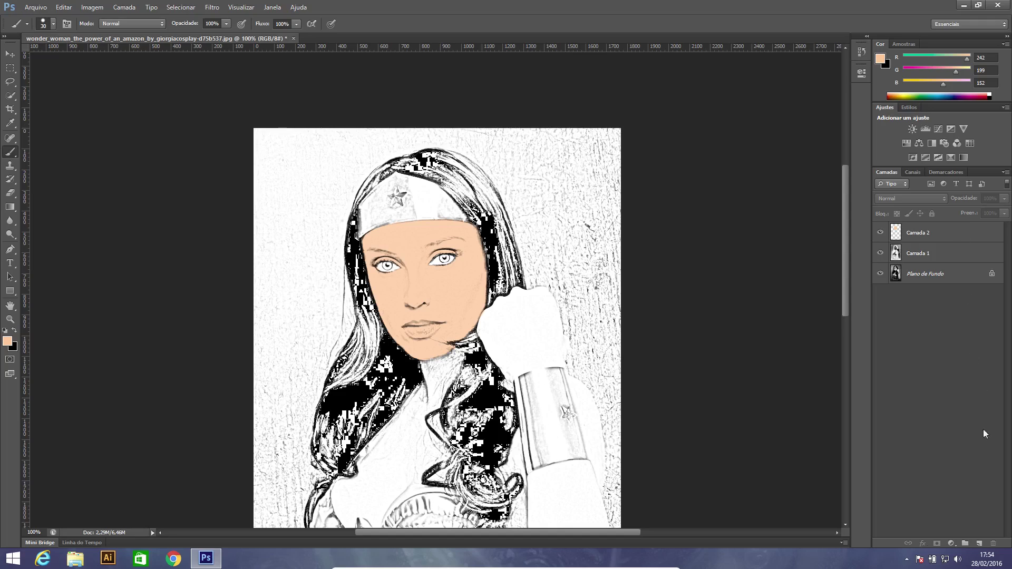
Step: Add a new layer above Camada 2 and set the foreground colour to pink, RGB 242, 169, 152
left_click(977, 543)
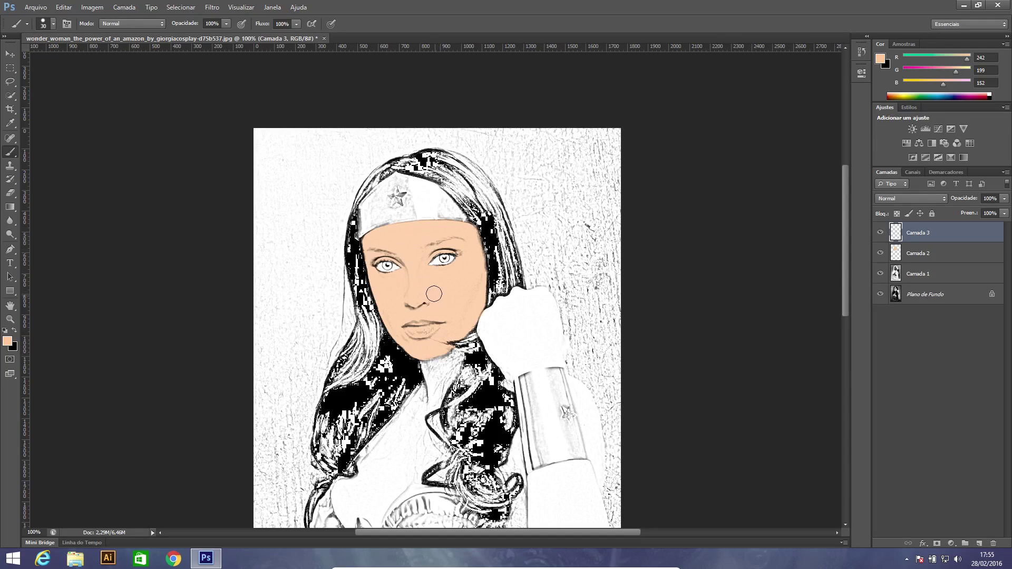
key("z")
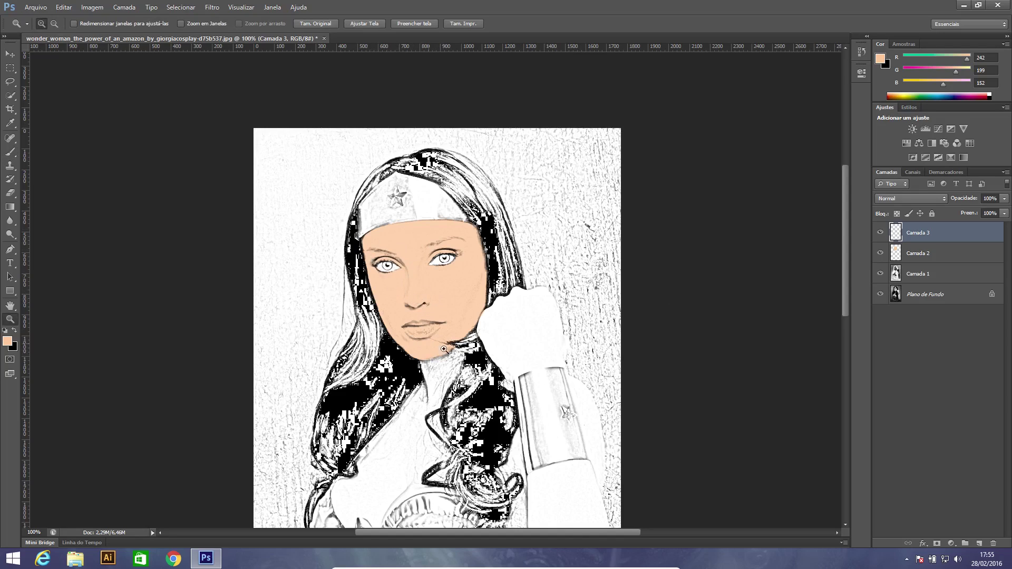
left_click_drag(363, 213, 529, 365)
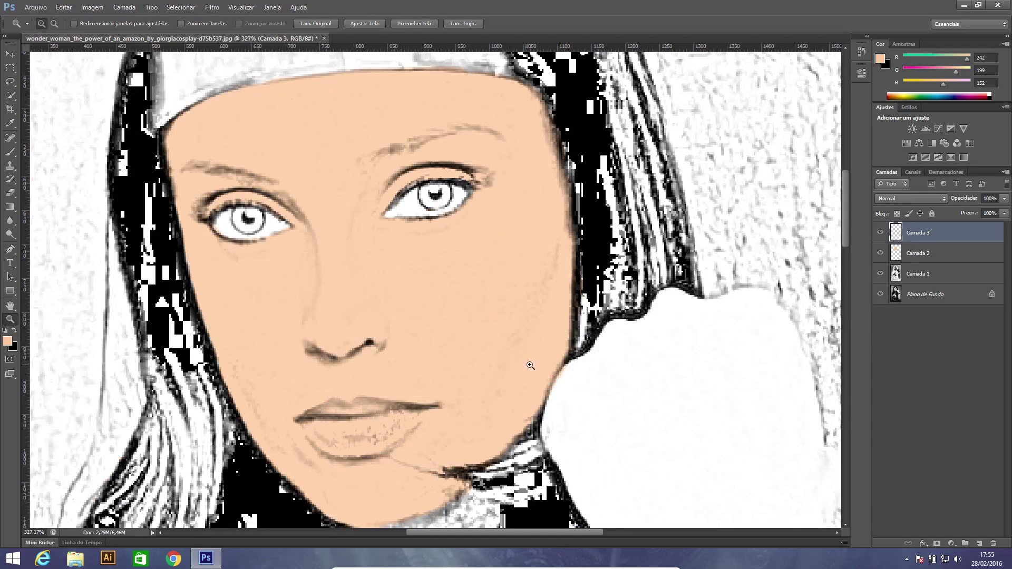
left_click(8, 341)
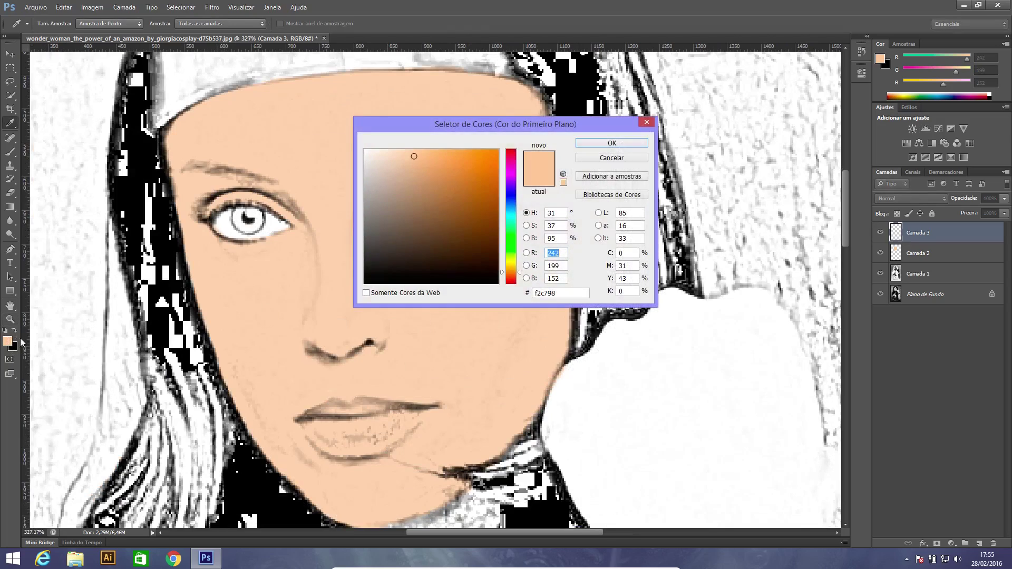
mouse_move(512, 274)
left_mouse_down()
mouse_move(517, 282)
mouse_move(519, 274)
left_mouse_up()
left_click(611, 143)
key("z")
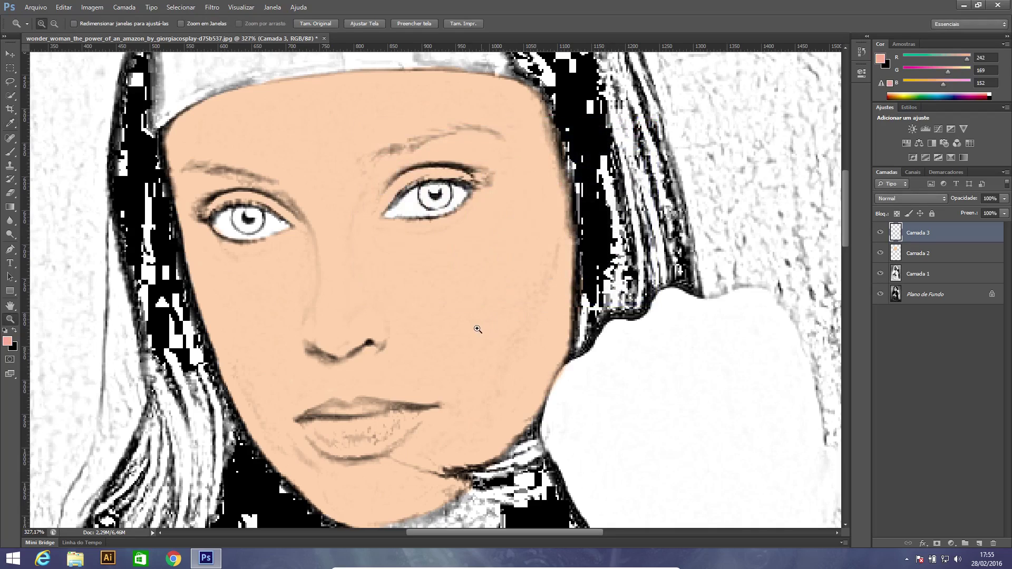
Step: Paint a diagonal pink blush on the cheek nearest the fist with a soft round brush, 40 px at 0% hardness
left_click(10, 152)
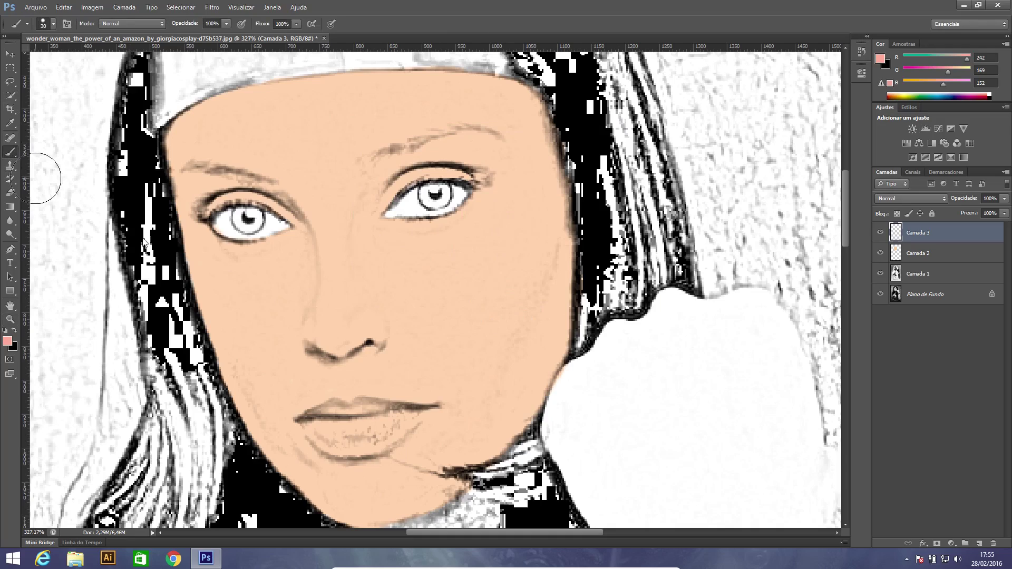
left_click(53, 24)
left_click(21, 109)
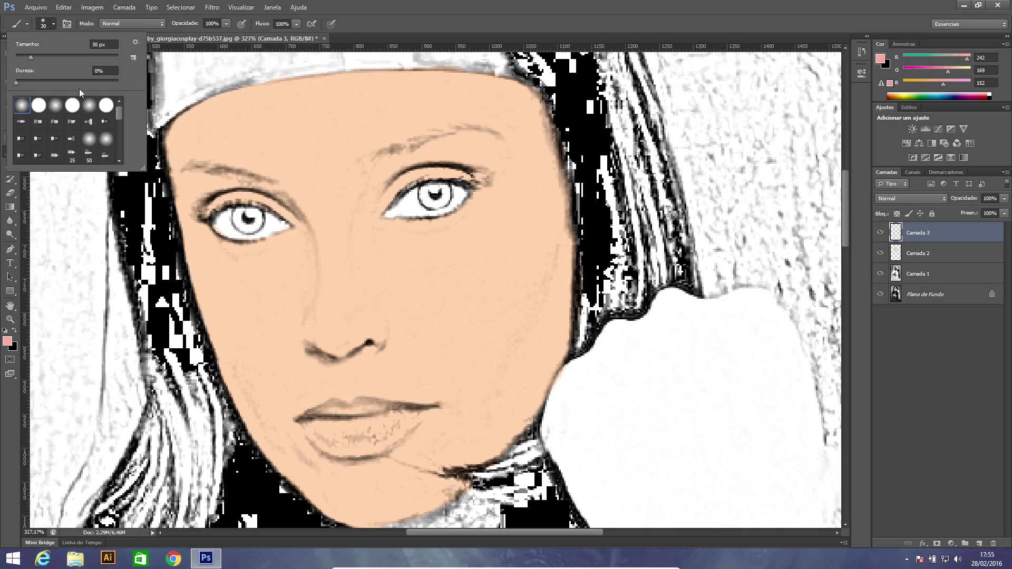
left_click(393, 16)
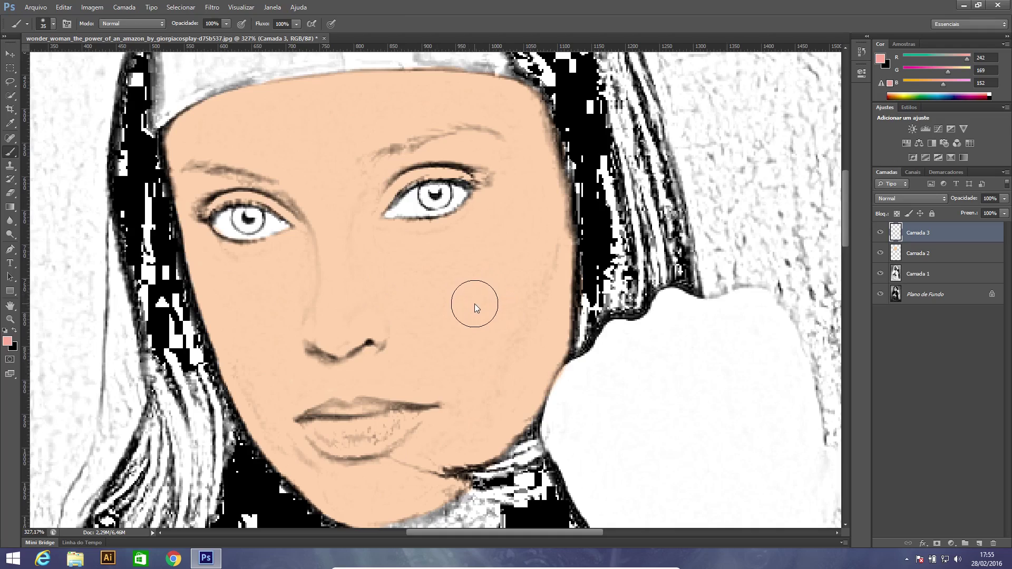
left_click_drag(442, 310, 508, 255)
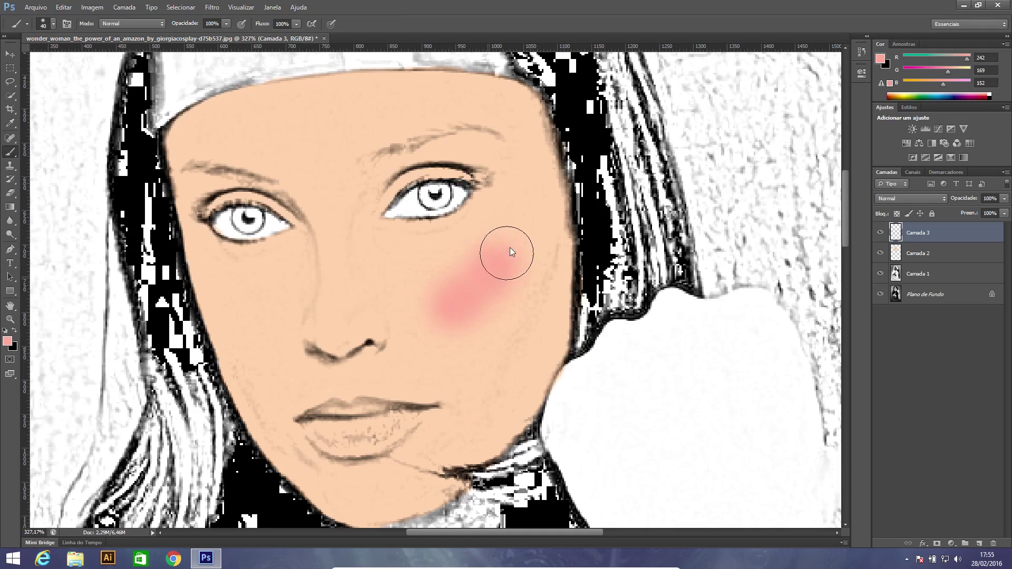
Step: Paint pink blush on the other cheek at 40 px, and along the chin and both jaw sides with a 15 px soft brush
left_click_drag(266, 327, 221, 285)
key("bracketleft")
key("bracketleft")
key("bracketleft")
left_click(338, 494)
mouse_move(339, 493)
left_mouse_down()
mouse_move(391, 500)
mouse_move(413, 482)
left_mouse_up()
left_click_drag(271, 437, 235, 365)
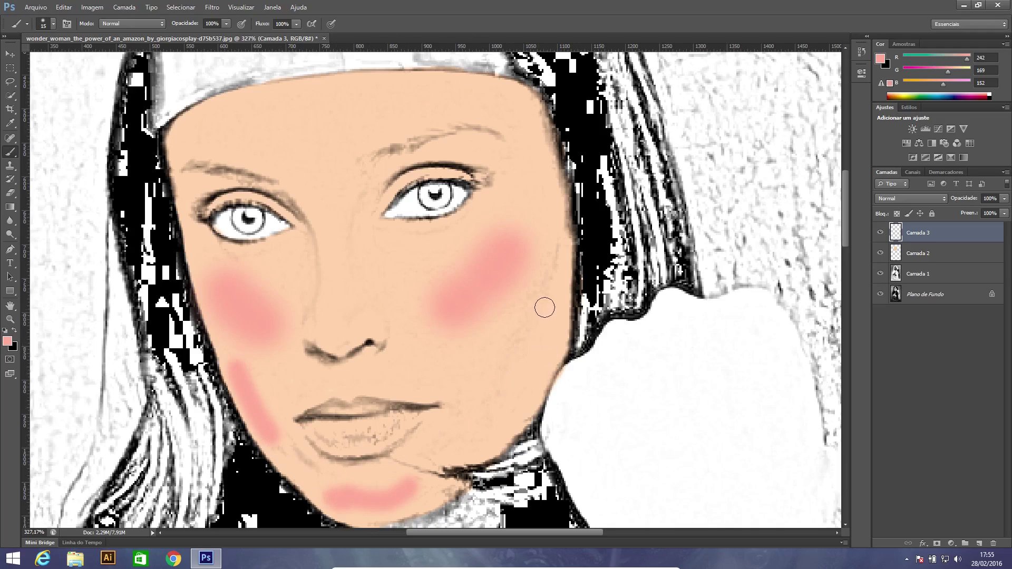
mouse_move(554, 264)
left_mouse_down()
mouse_move(516, 350)
mouse_move(483, 375)
mouse_move(524, 320)
mouse_move(495, 361)
left_mouse_up()
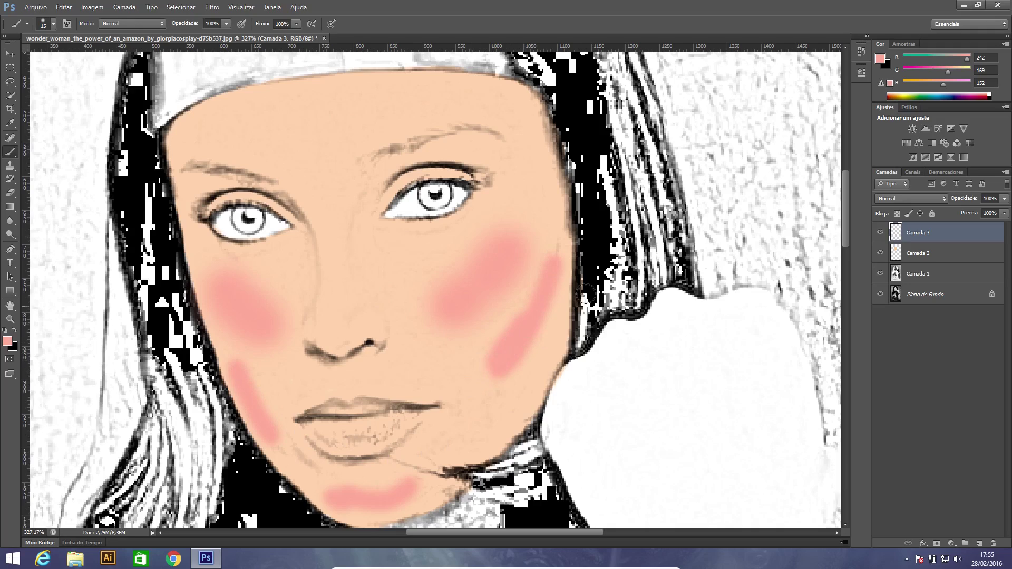
key("bracketleft")
key("bracketleft")
key("bracketleft")
left_click_drag(352, 258, 357, 206)
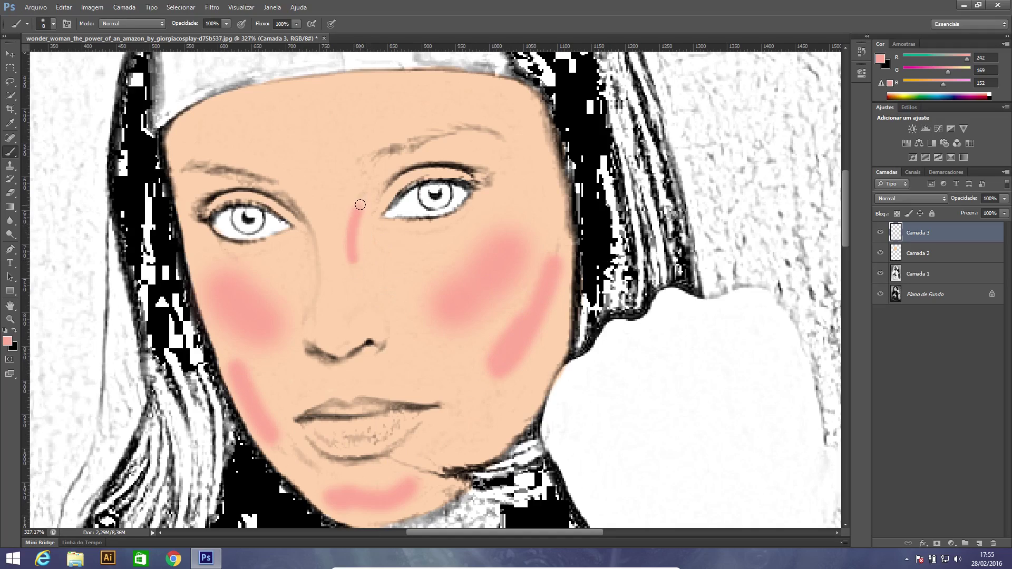
key("ctrl+z")
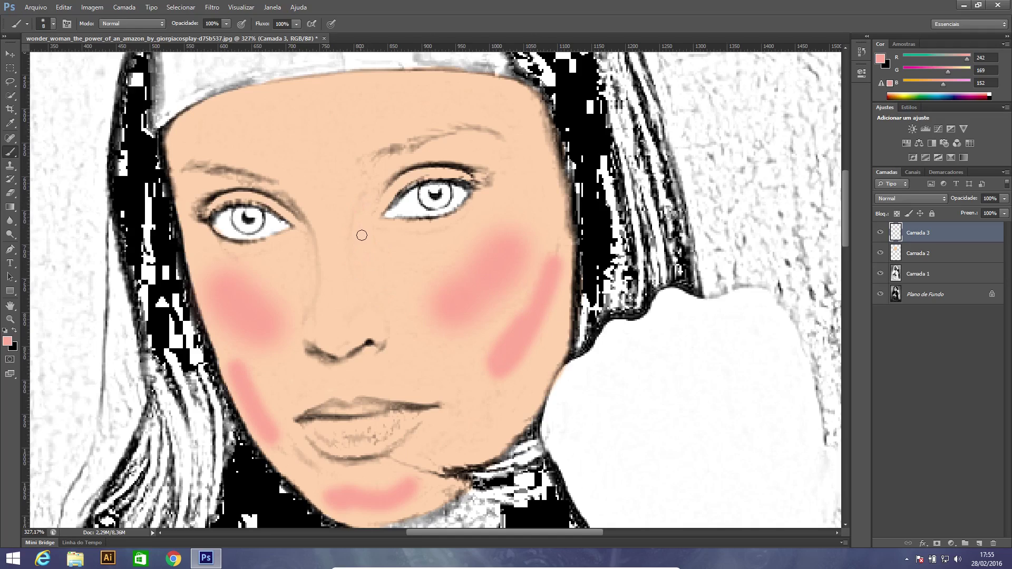
Step: Paint a vertical pink stroke down the bridge of the nose with a 20 px soft brush
key("bracketright")
key("bracketright")
key("bracketright")
left_click_drag(364, 282, 359, 210)
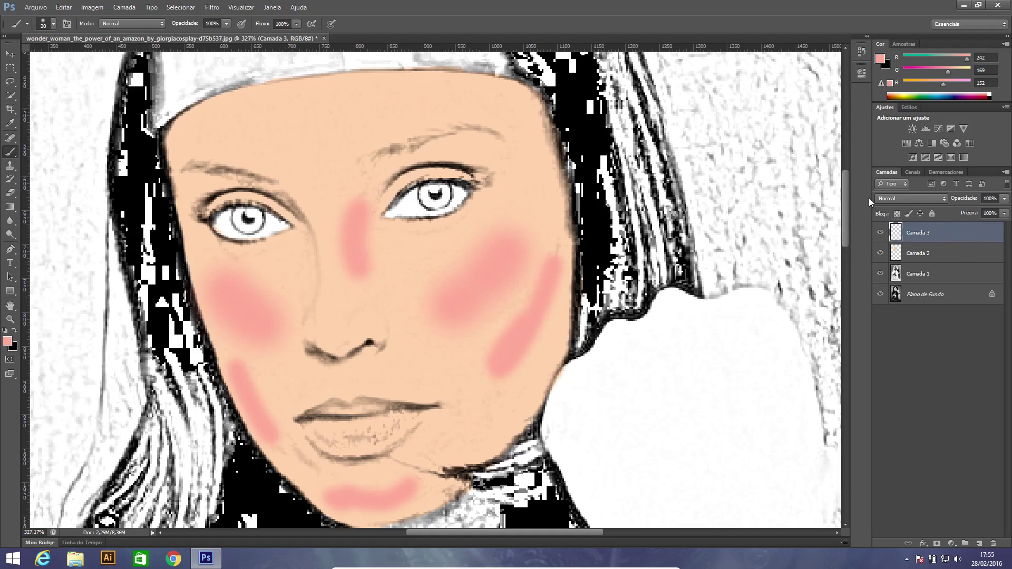
Step: Soften the blush on Camada 3 with a Gaussian Blur (Desfoque Gaussiano) of 5.7 px radius
left_click(212, 7)
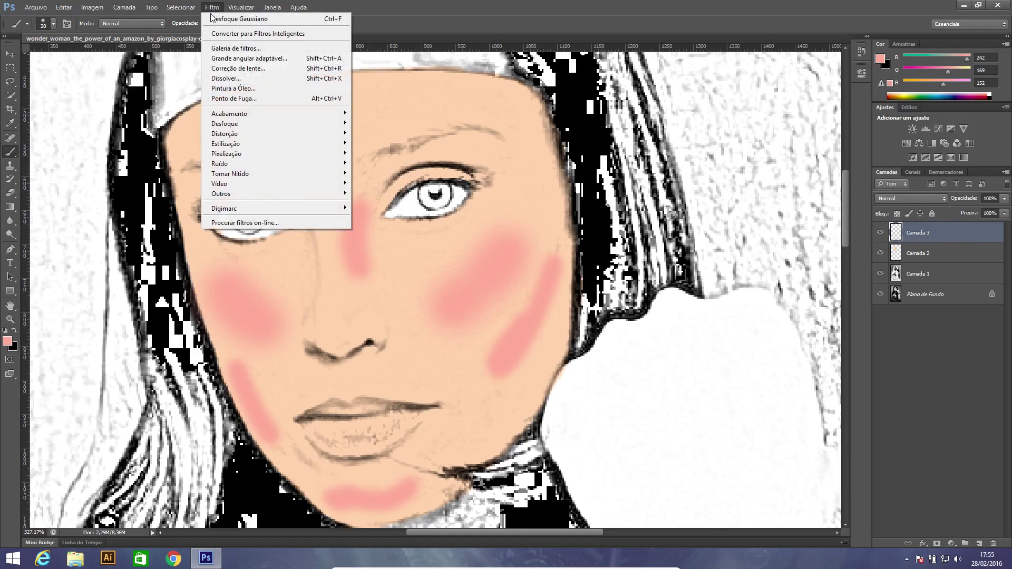
mouse_move(280, 132)
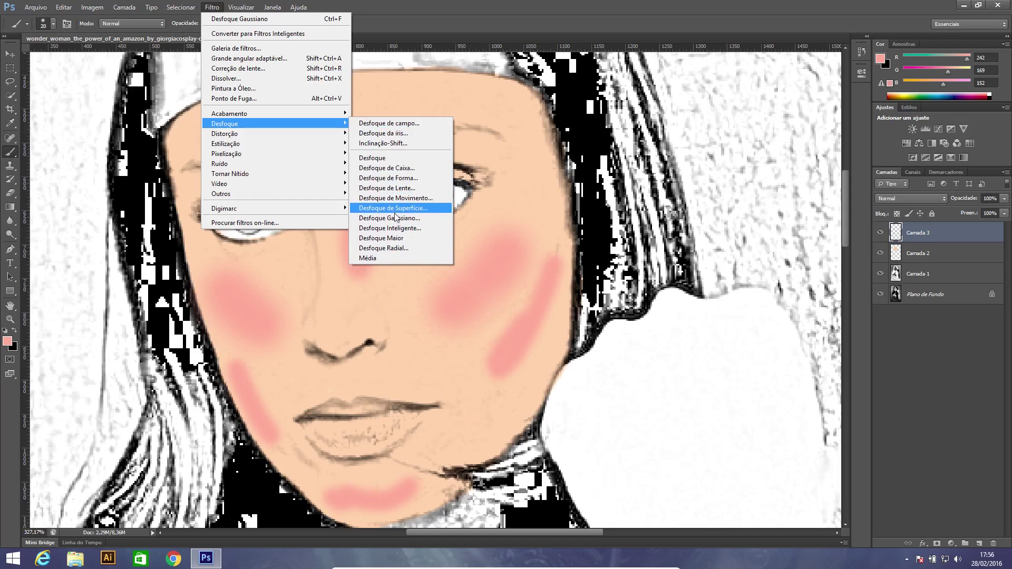
left_click(398, 218)
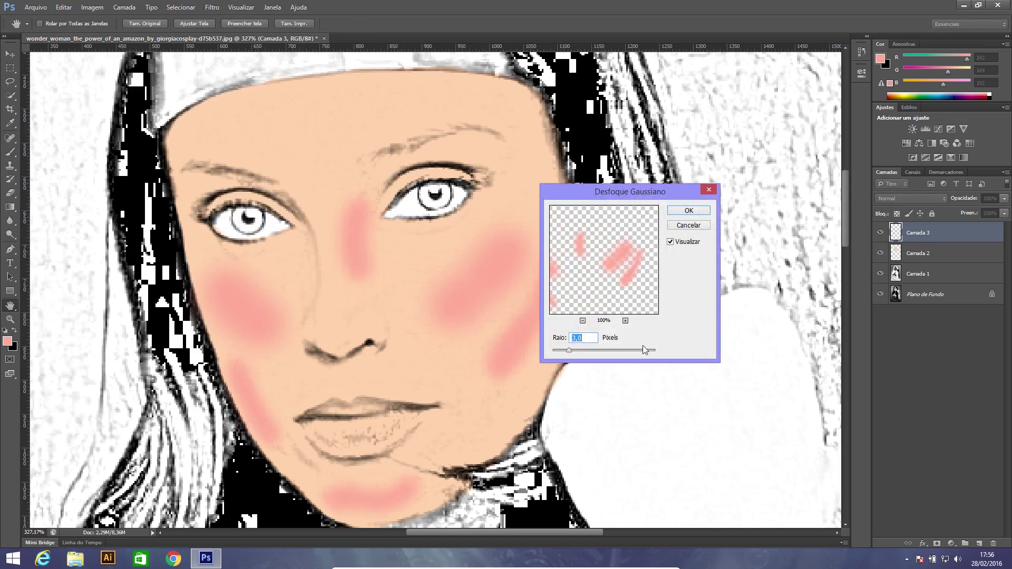
left_click_drag(570, 350, 589, 352)
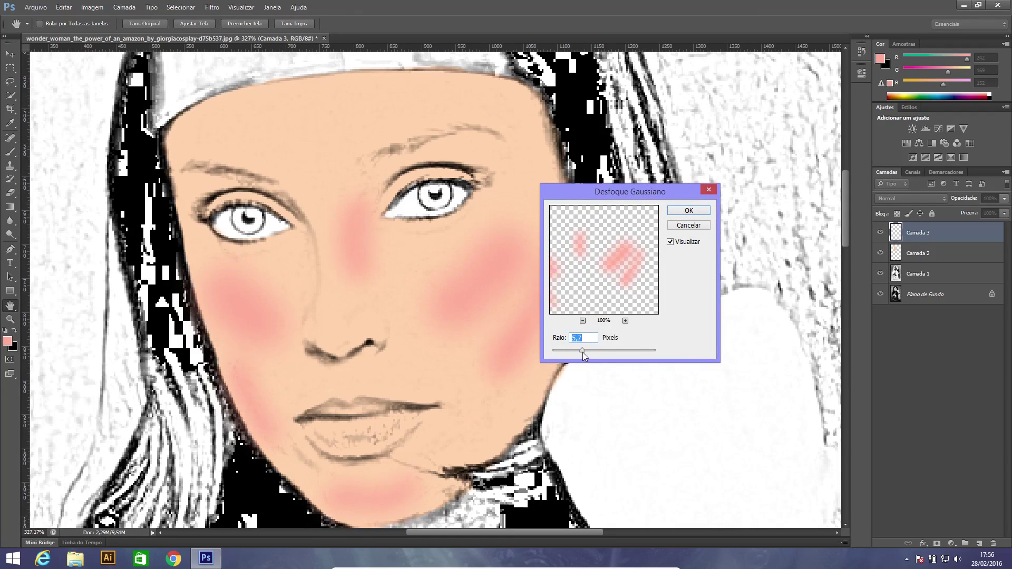
left_click(688, 211)
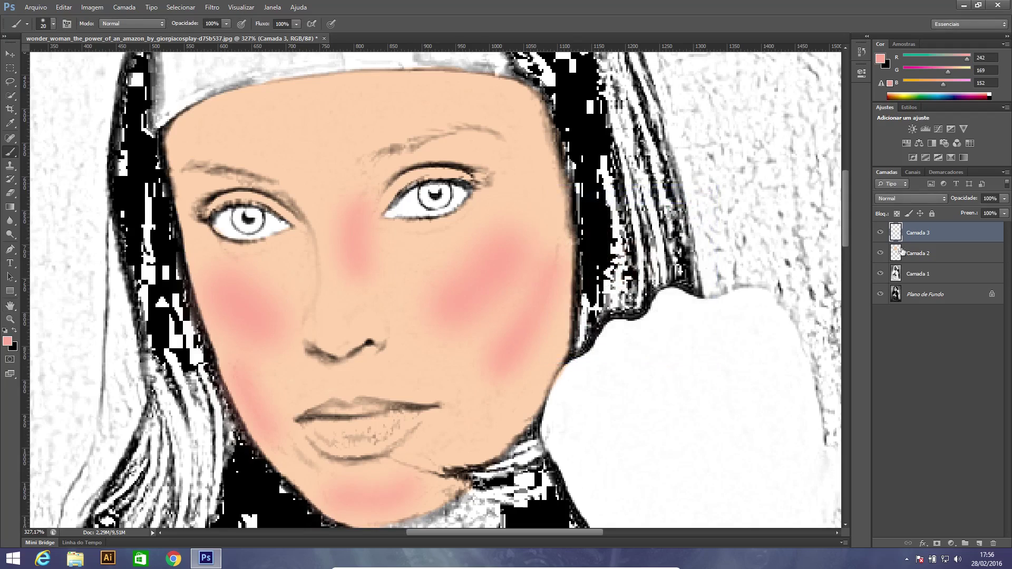
left_click(935, 199)
left_click(907, 234)
left_click(908, 199)
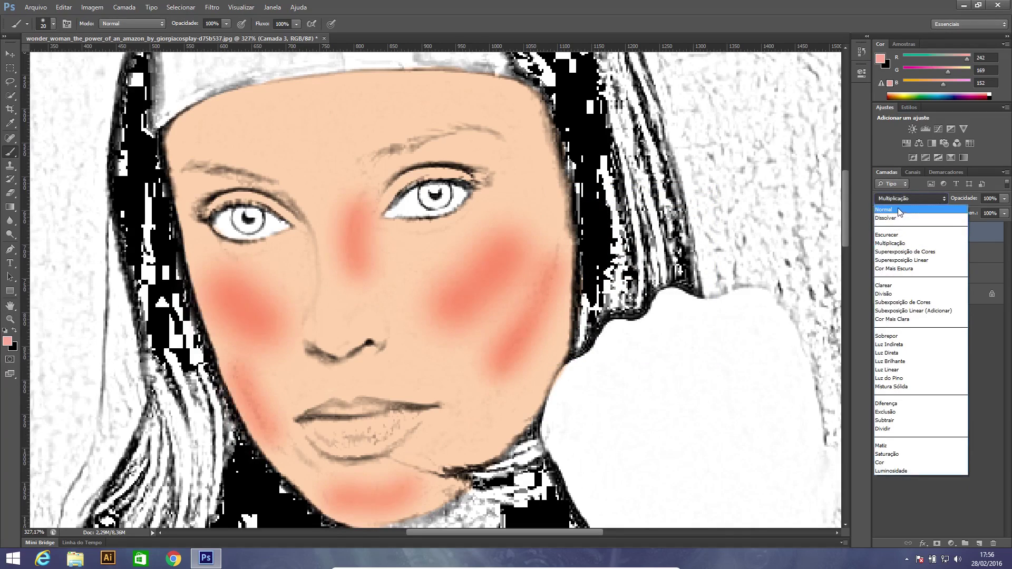
left_click(906, 210)
Step: Lower the opacity of Camada 3 to 87%
left_click(1003, 199)
left_click_drag(1002, 212, 996, 212)
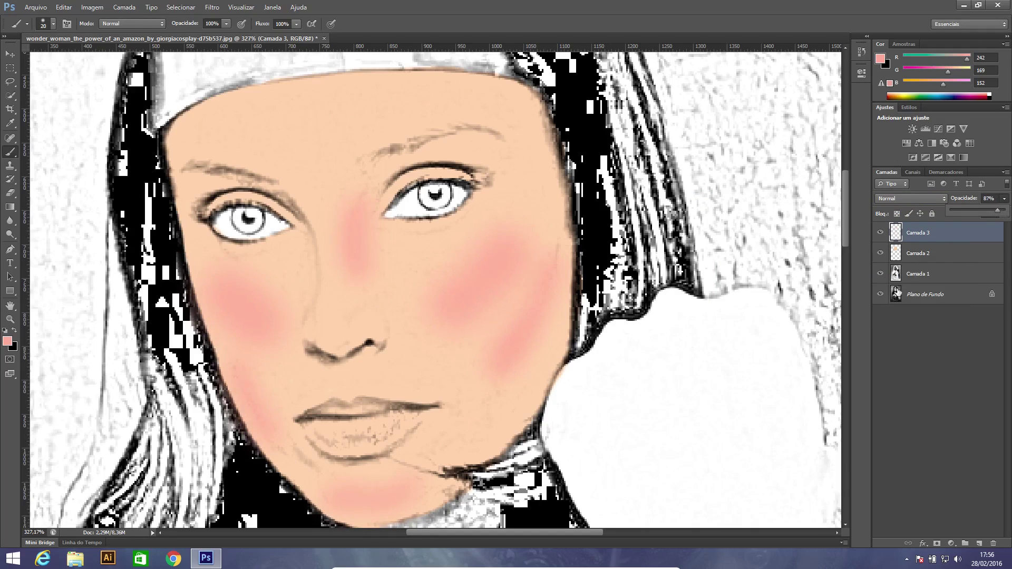
left_click(905, 344)
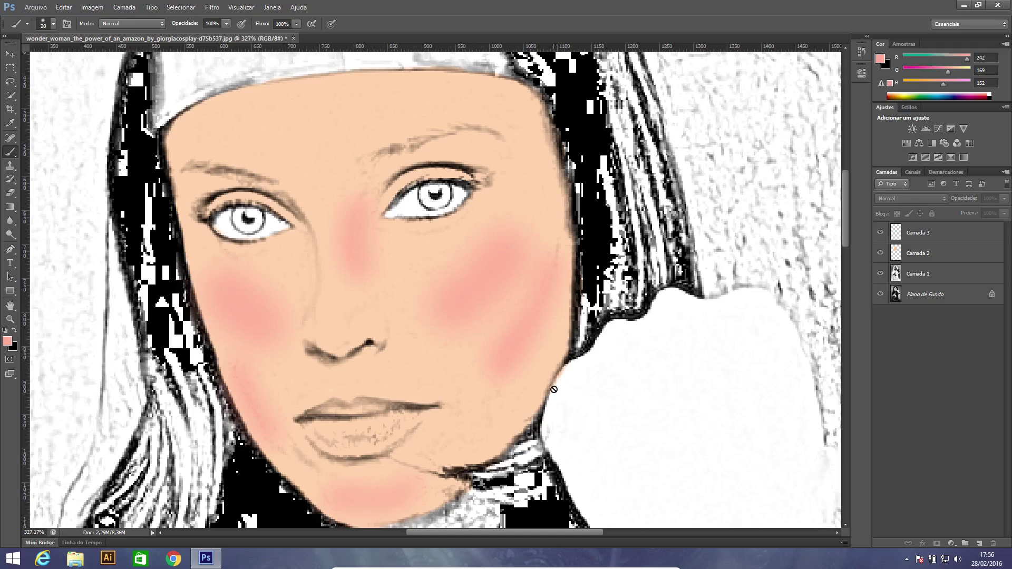
Step: Paint extra pink blush over the cheek nearest the fist on Camada 3 with an enlarged soft brush
key("ctrl+1")
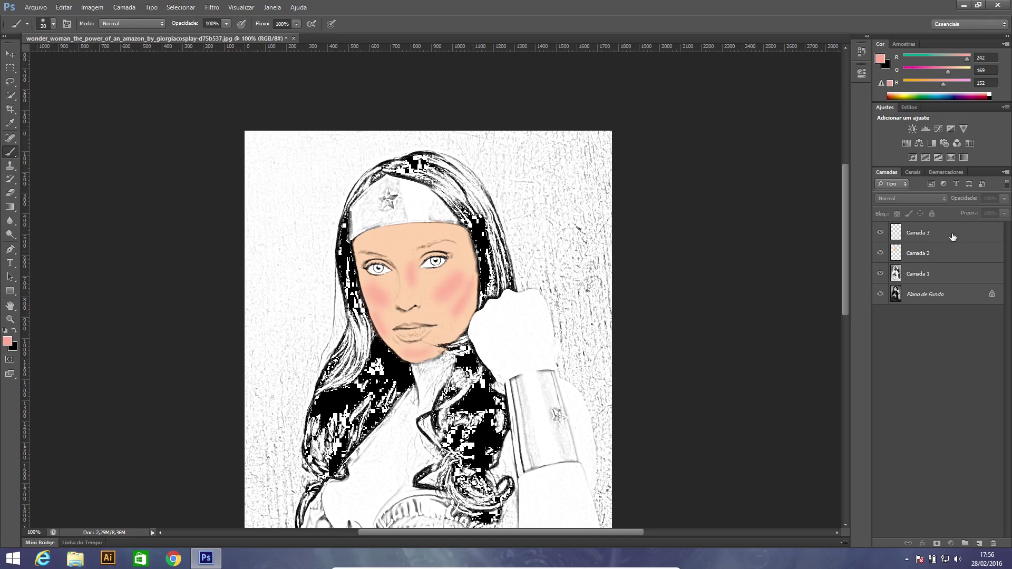
left_click(946, 235)
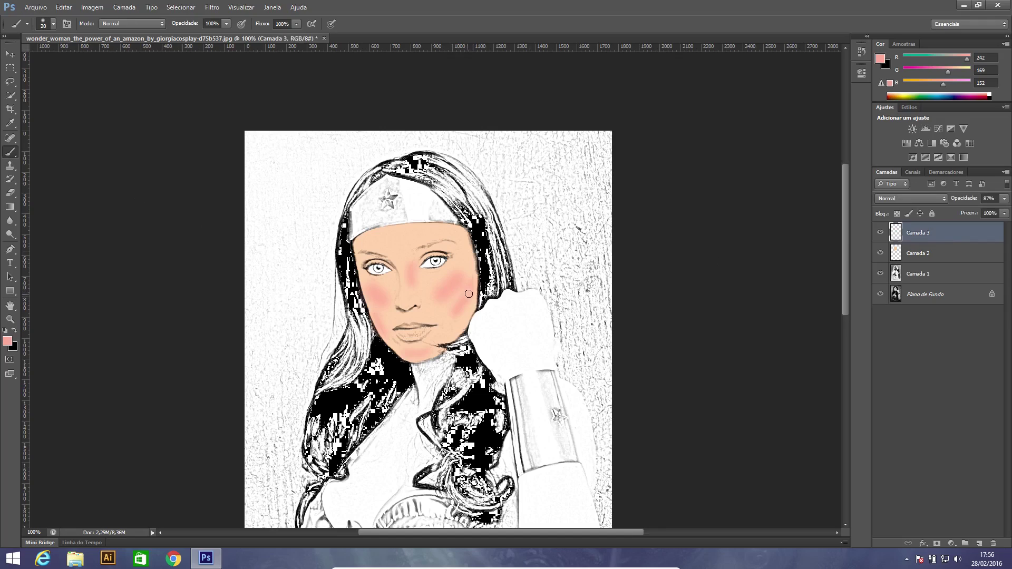
key("bracketright")
key("bracketright")
mouse_move(456, 296)
left_mouse_down()
mouse_move(465, 276)
mouse_move(457, 301)
mouse_move(451, 288)
left_mouse_up()
Step: Erase the outer edge of the blush on the cheek nearest the fist with a soft round eraser, 0% hardness, about 150 px
left_click(10, 193)
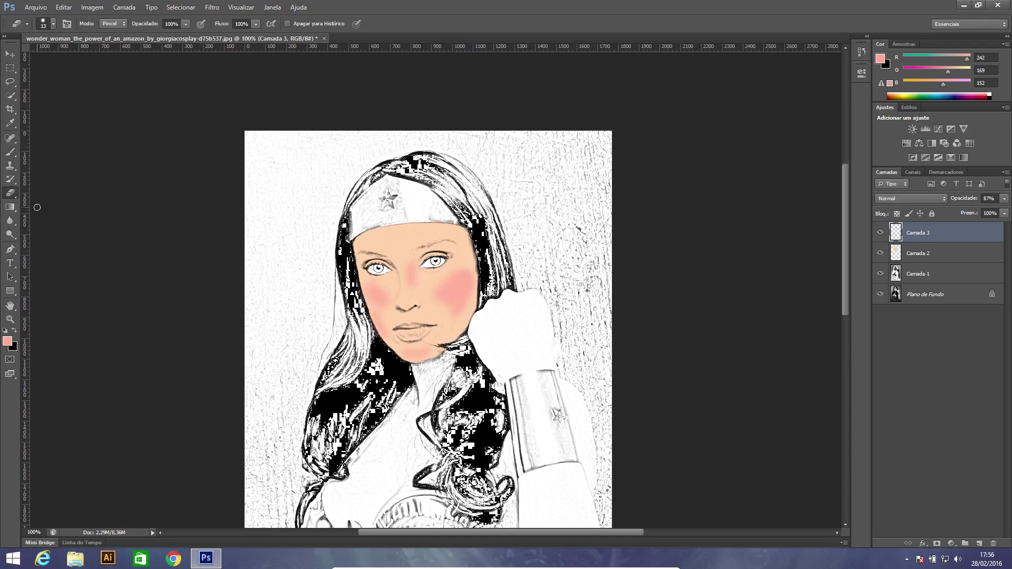
left_click(54, 25)
left_click(23, 105)
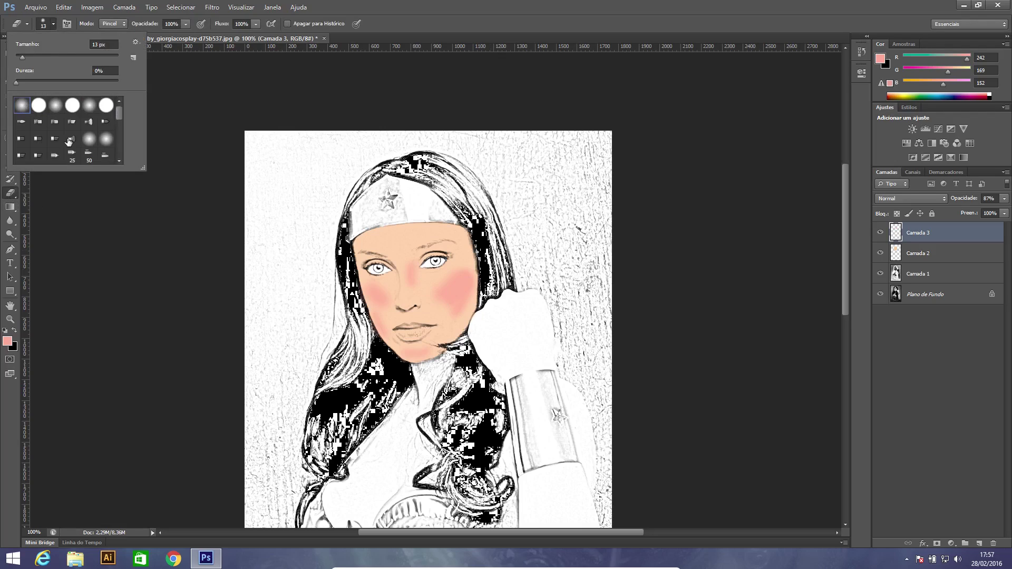
left_click(518, 28)
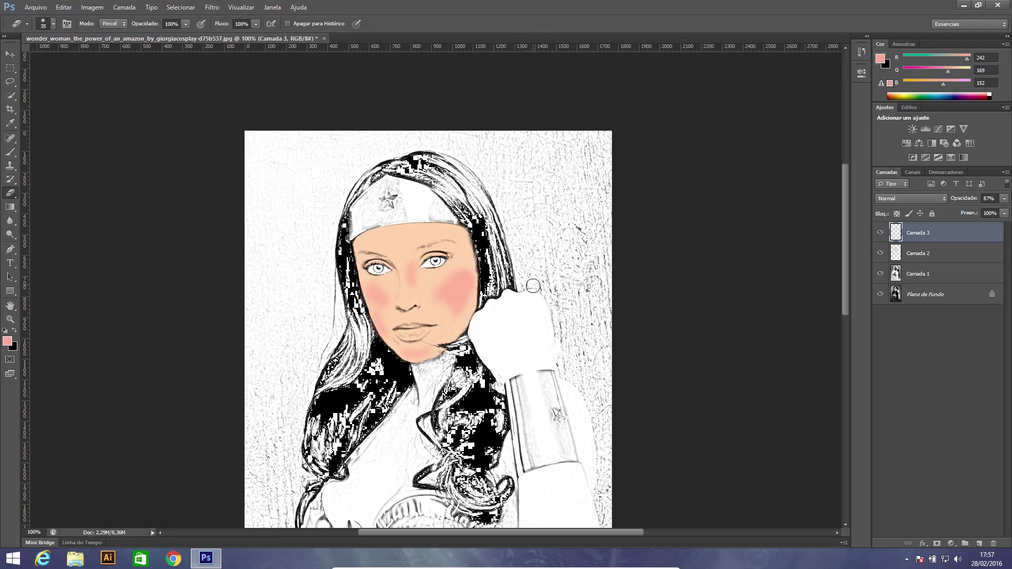
key("bracketright")
key("bracketright")
key("bracketright")
key("bracketright")
key("bracketright")
key("bracketright")
key("bracketright")
key("bracketright")
key("bracketright")
key("bracketright")
key("bracketright")
key("bracketright")
mouse_move(491, 328)
left_mouse_down()
mouse_move(518, 278)
mouse_move(510, 249)
left_mouse_up()
Step: Reduce the eraser to 35 px and thin out the blush on the nose and the edges of the cheeks
key("bracketleft")
key("bracketleft")
key("bracketleft")
key("bracketleft")
key("bracketleft")
key("bracketleft")
key("bracketleft")
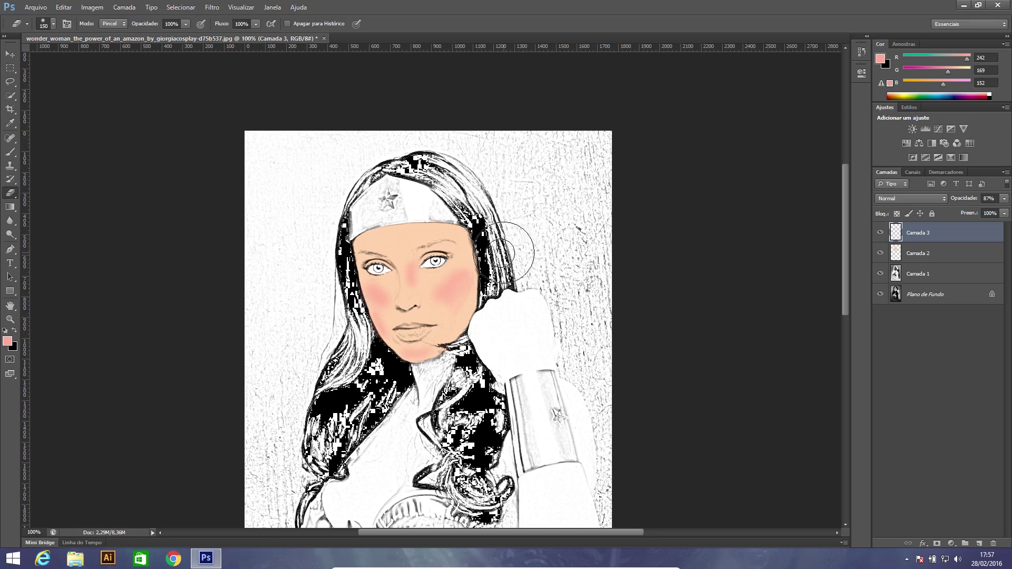
key("bracketleft")
key("bracketleft")
key("bracketleft")
key("bracketleft")
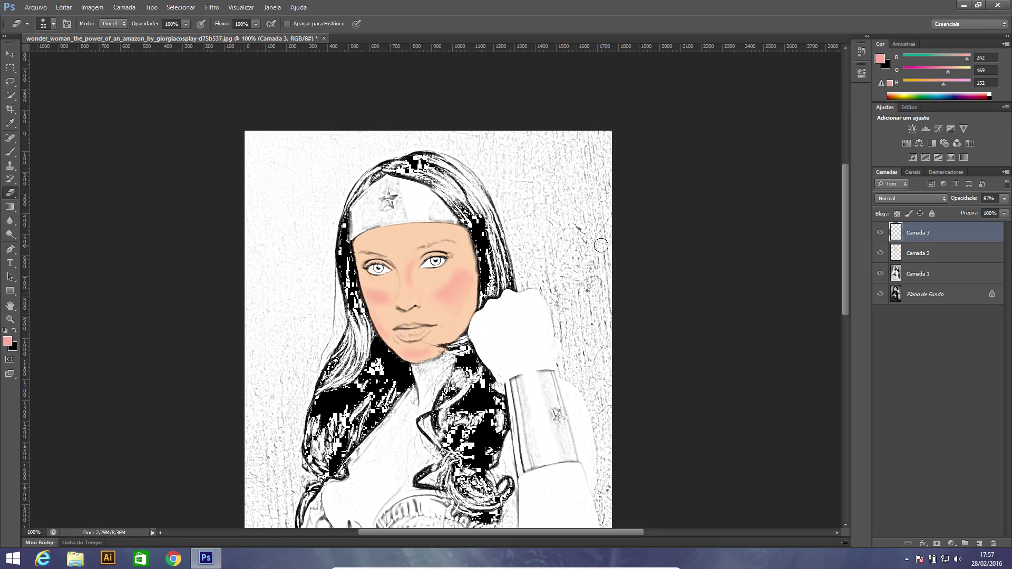
Step: Group Camada 3 and Camada 2 and name the group "pele"
left_click(10, 54)
left_click(151, 298)
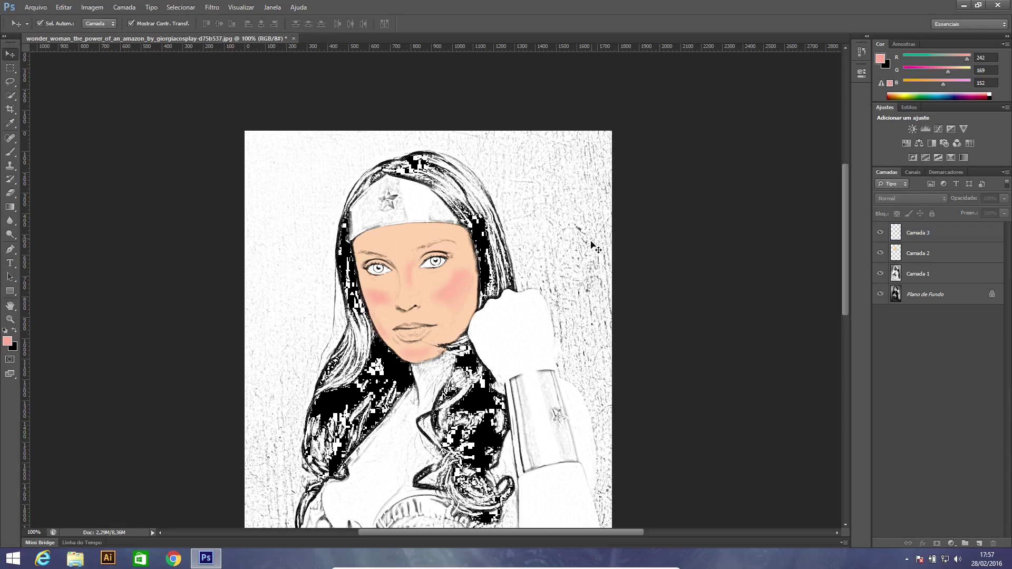
left_click(941, 235)
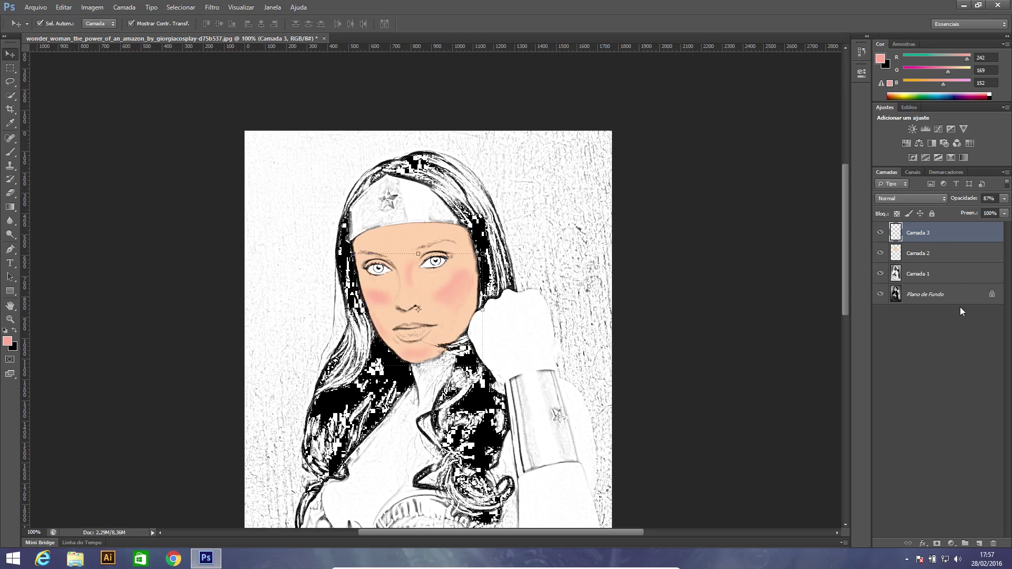
left_click(957, 258, "shift")
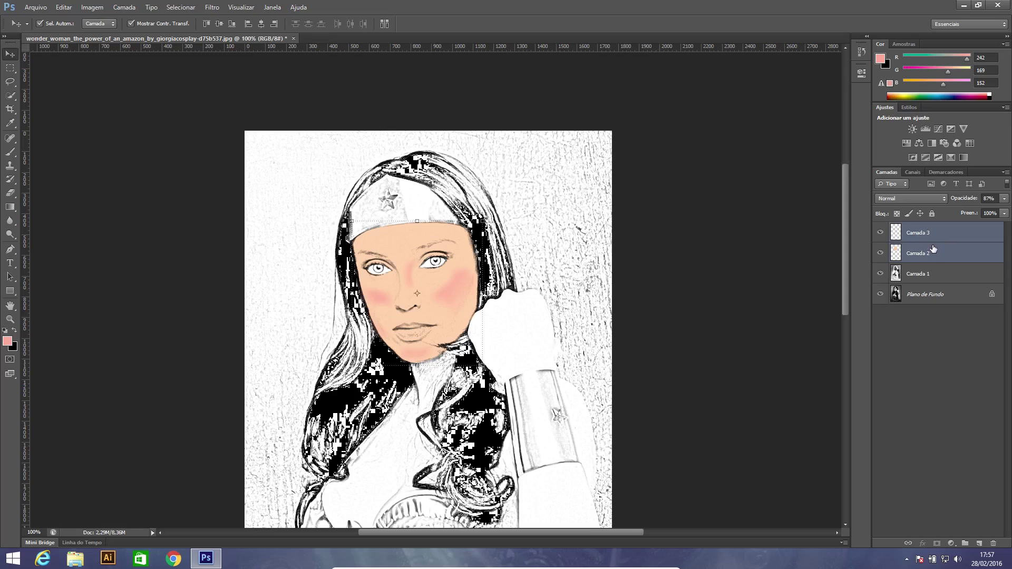
key("ctrl+g")
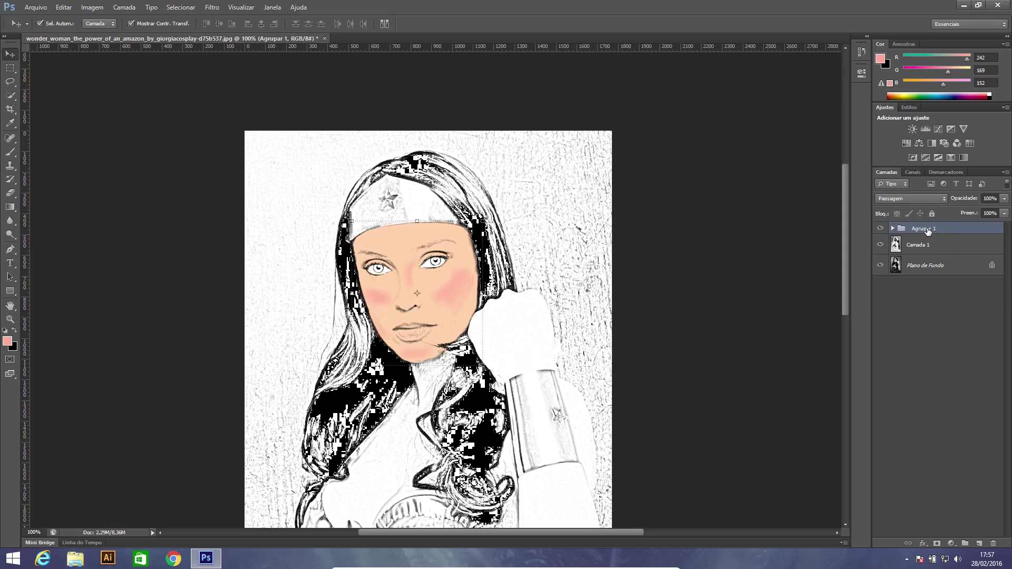
double_click(928, 229)
type("pele")
key("Return")
Step: Add a new layer above the pele group and outline the bracelet with a closed four-point Pen path through its corners
left_click(979, 543)
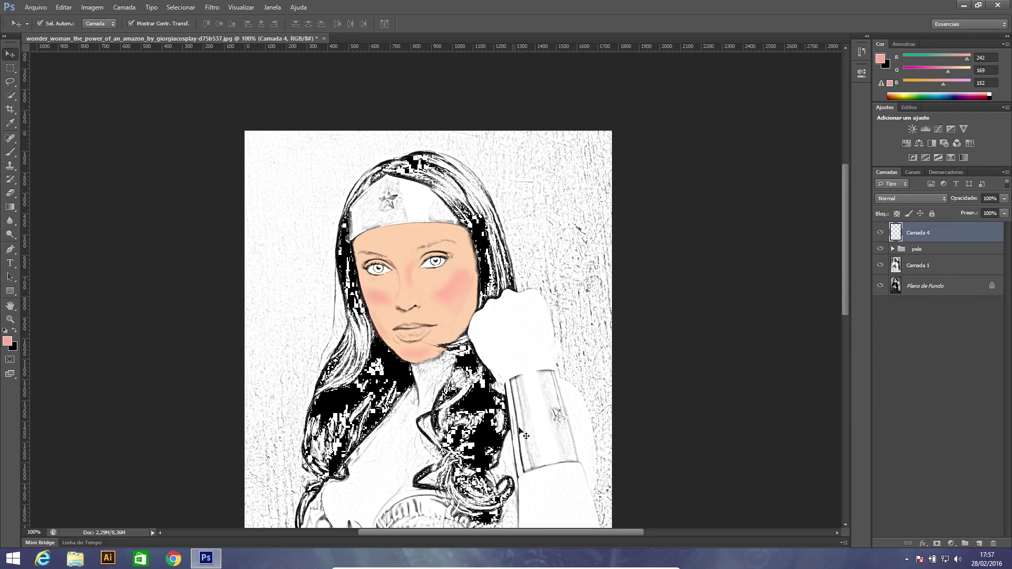
key("z")
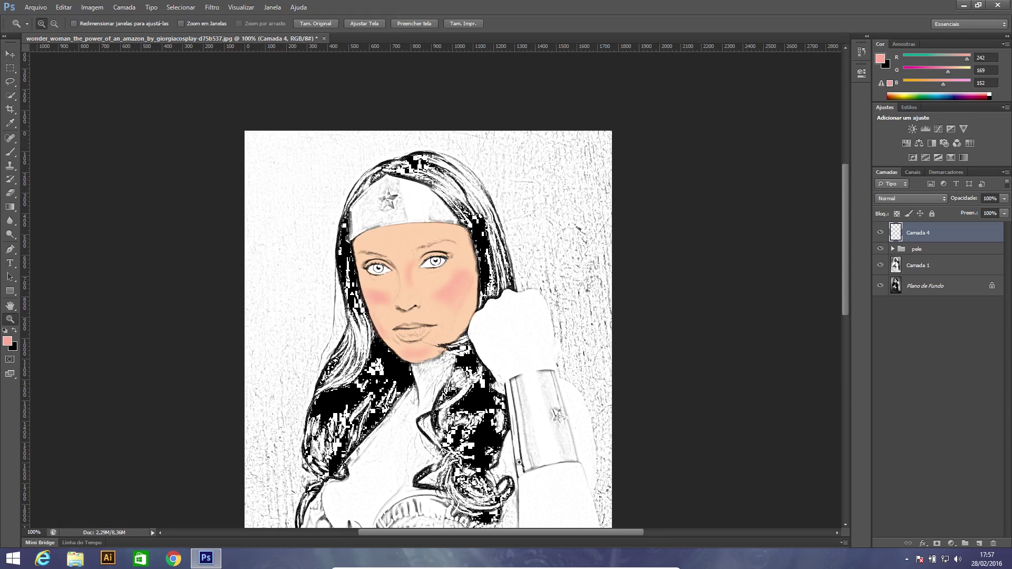
left_click_drag(480, 370, 619, 478)
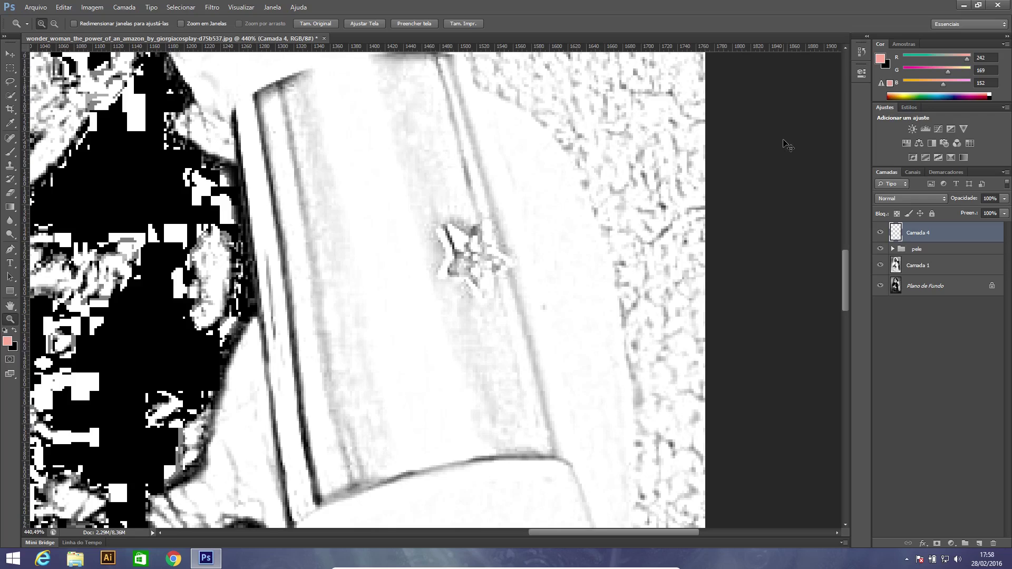
key("ctrl+minus")
key("ctrl+minus")
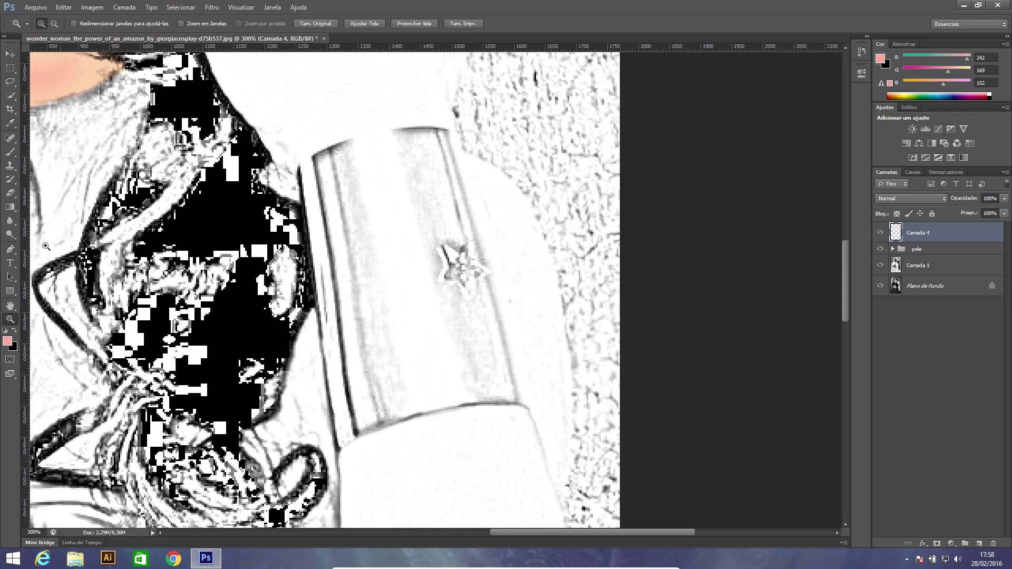
left_click(11, 249)
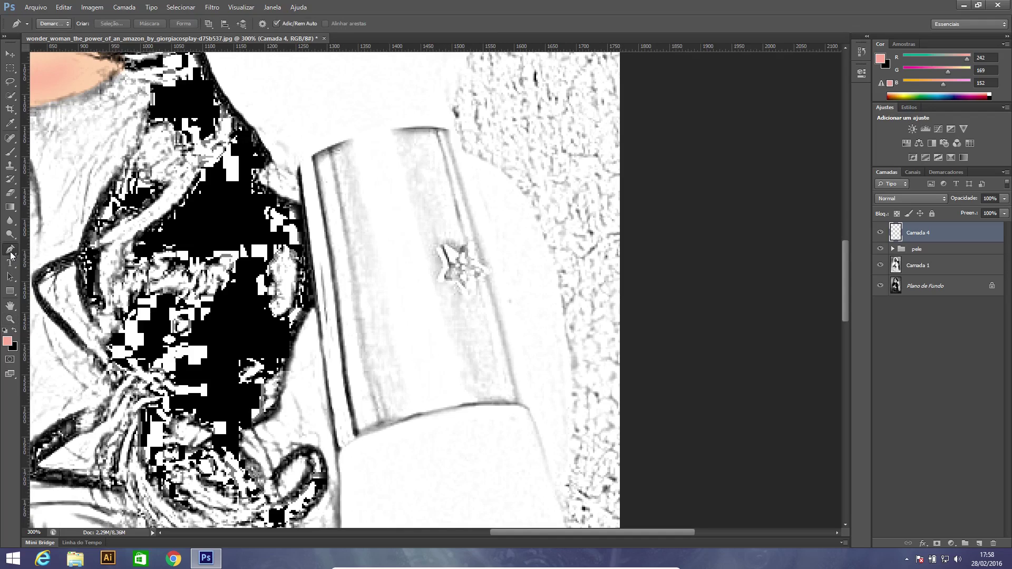
left_click(298, 165)
left_click(447, 130)
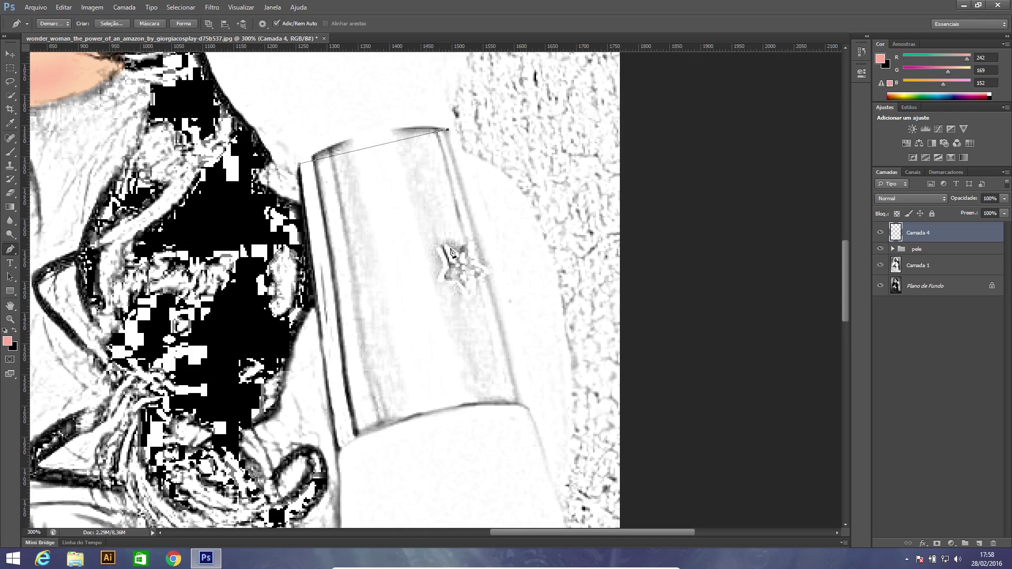
left_click(529, 406)
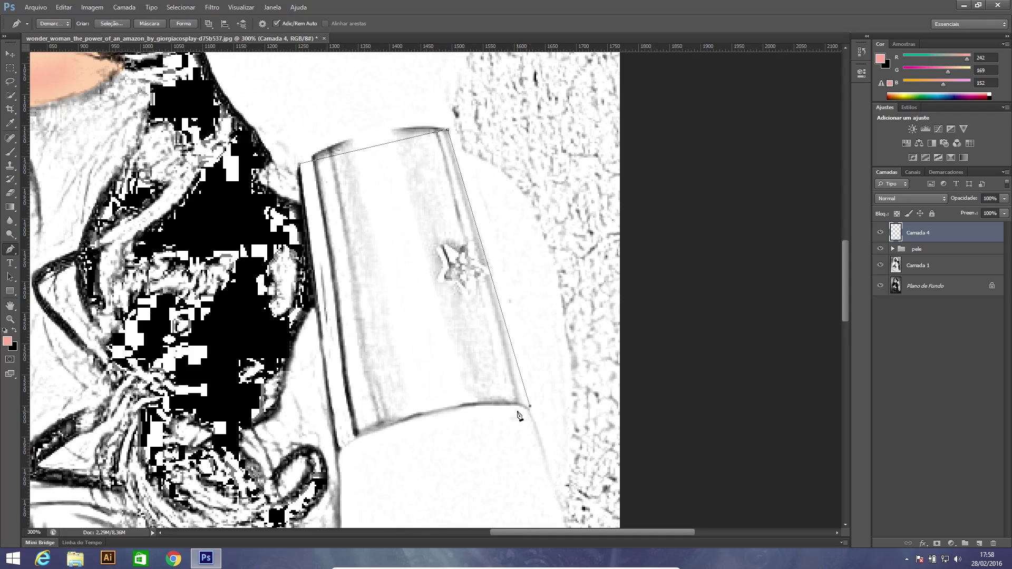
left_click(337, 449)
left_click(299, 164)
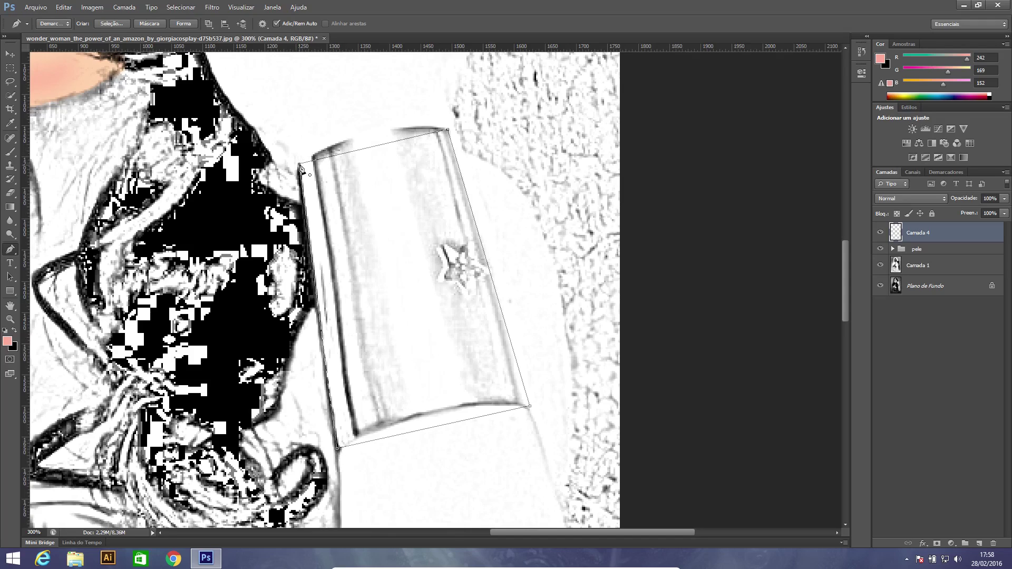
Step: Curve the upper edge of the bracelet path from its hair-side corner with the Convert Point tool, keeping the adjoining long side along the bracelet's edge
left_click(67, 24)
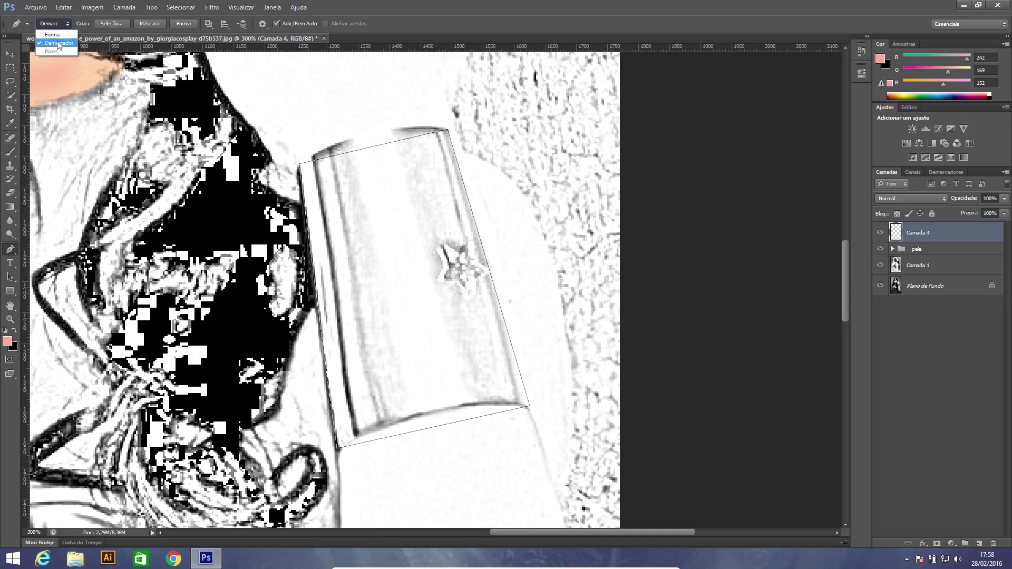
left_click(68, 21)
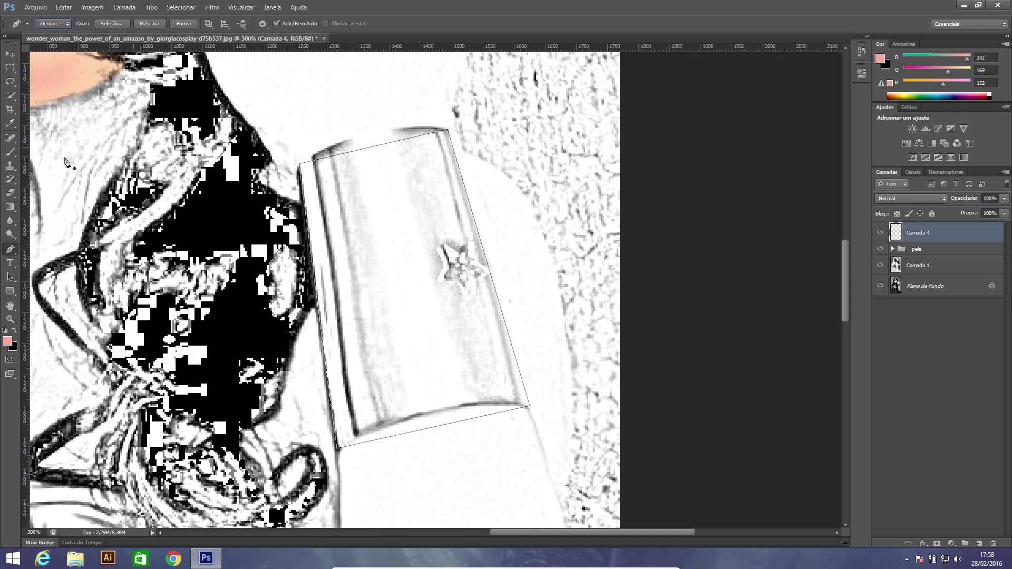
right_click(11, 252)
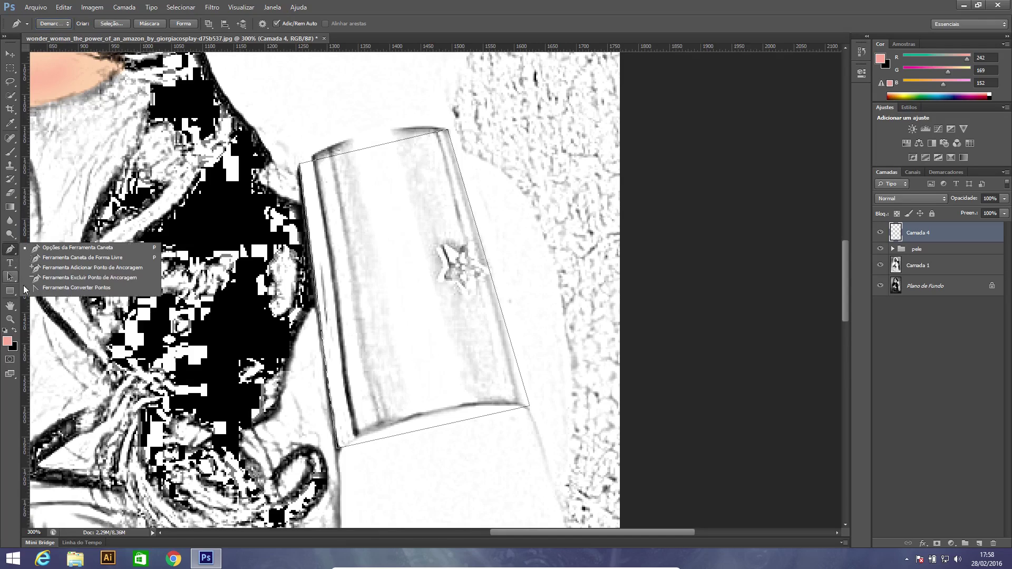
left_click(52, 287)
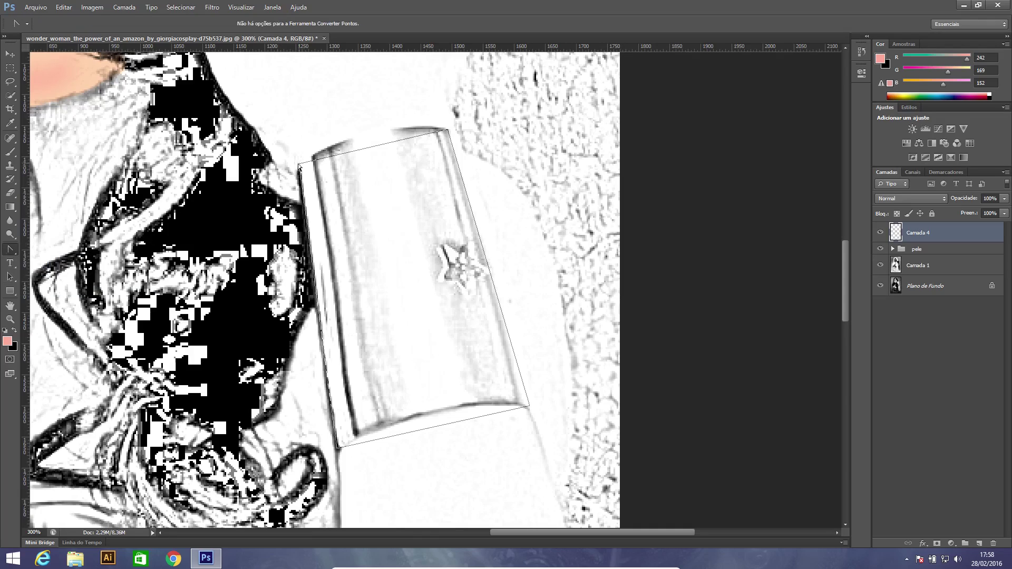
right_click(11, 252)
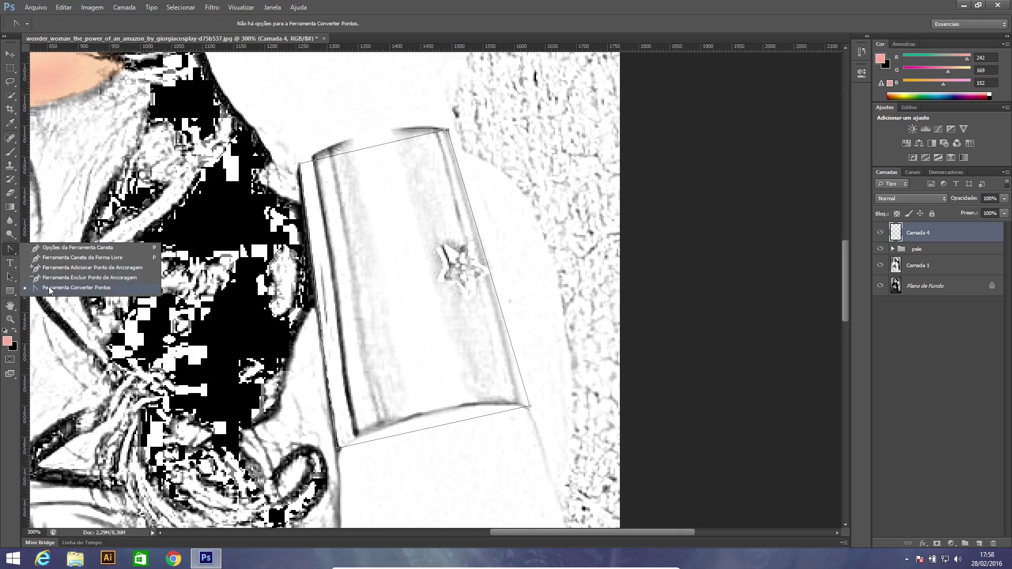
left_click(15, 254)
right_click(15, 255)
left_click(11, 251)
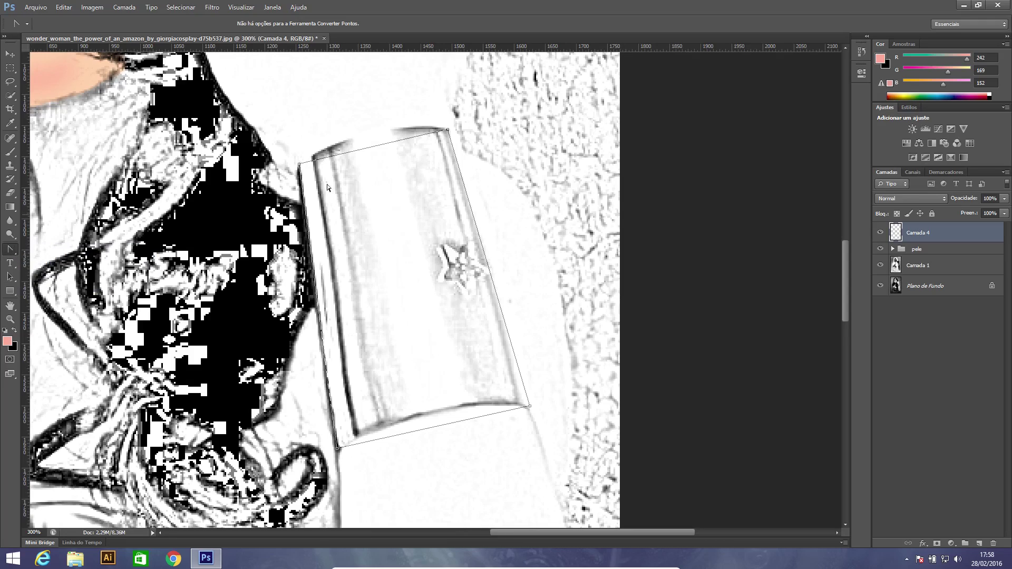
left_click_drag(299, 165, 318, 141)
left_click_drag(330, 131, 333, 129)
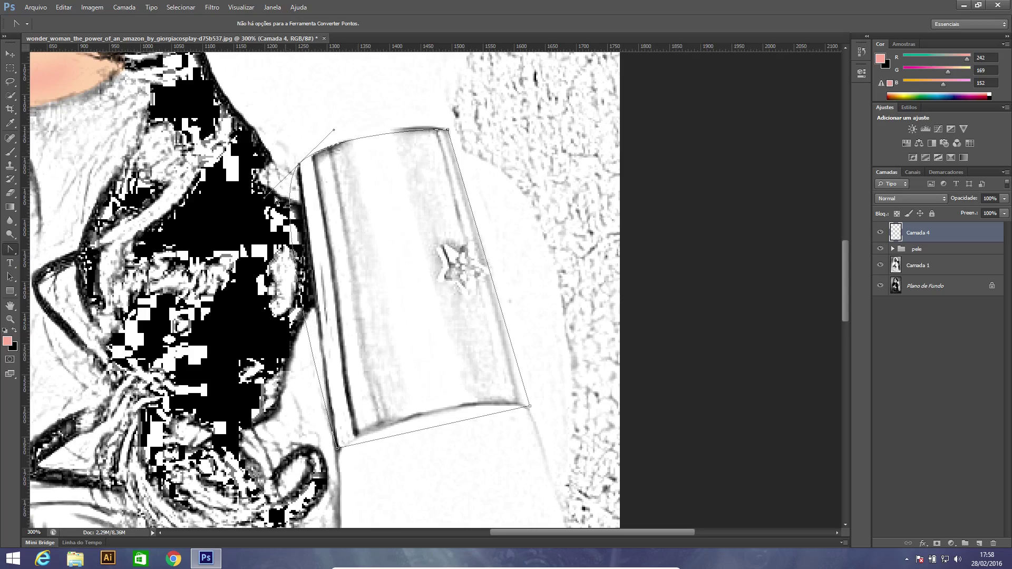
left_click_drag(264, 199, 291, 205)
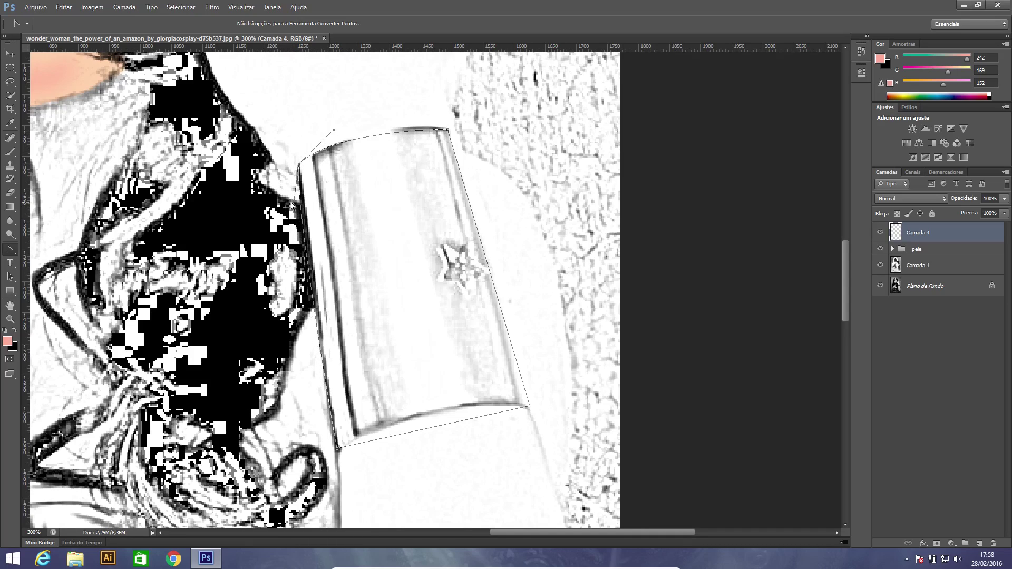
Step: Lengthen the corner's direction handle so the path's upper edge follows the arc of the bracelet rim near the fist
key("ctrl+plus")
key("ctrl+plus")
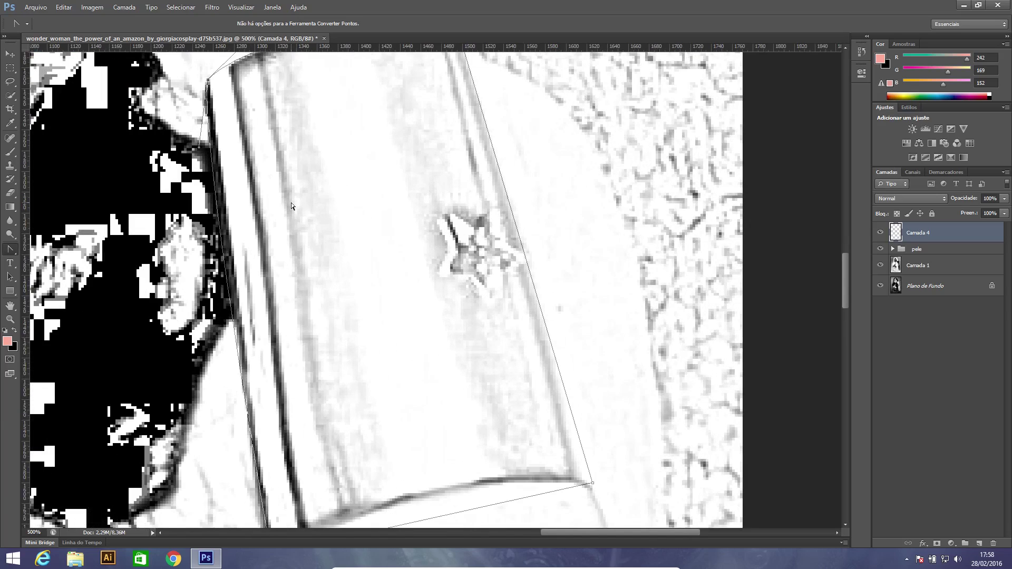
left_click_drag(845, 287, 845, 268)
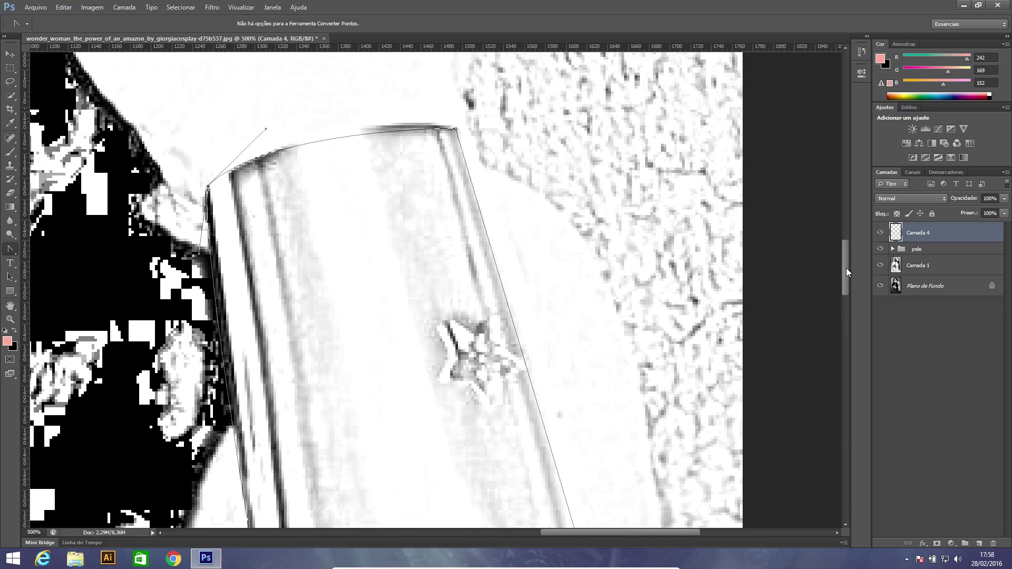
left_click_drag(266, 130, 297, 111)
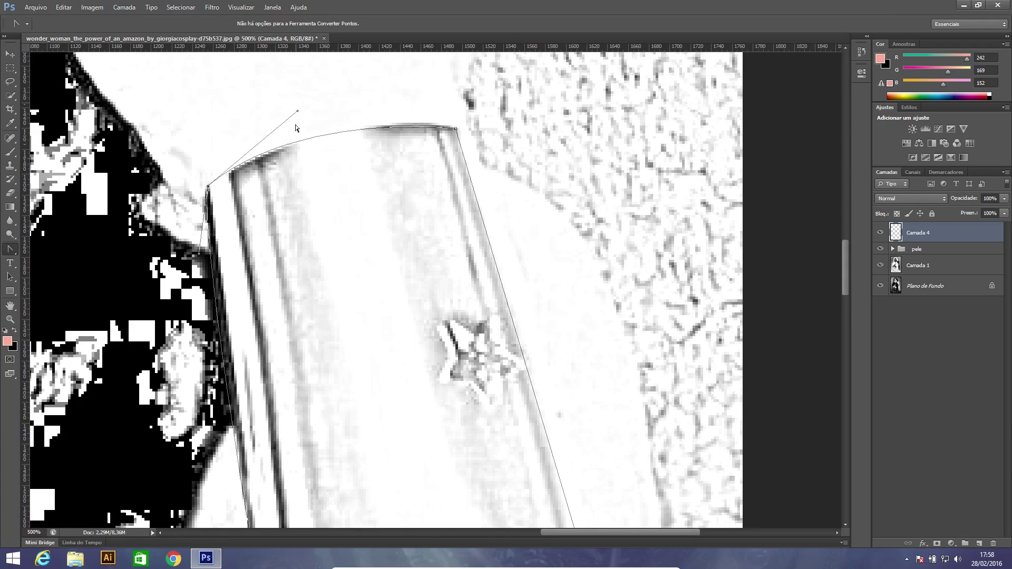
Step: Pull a direction handle from the lower outer corner of the bracelet path to bend its lower edge along the rim
left_click_drag(846, 258, 816, 300)
left_click_drag(591, 217, 564, 227)
left_click_drag(620, 207, 475, 204)
left_click(591, 218)
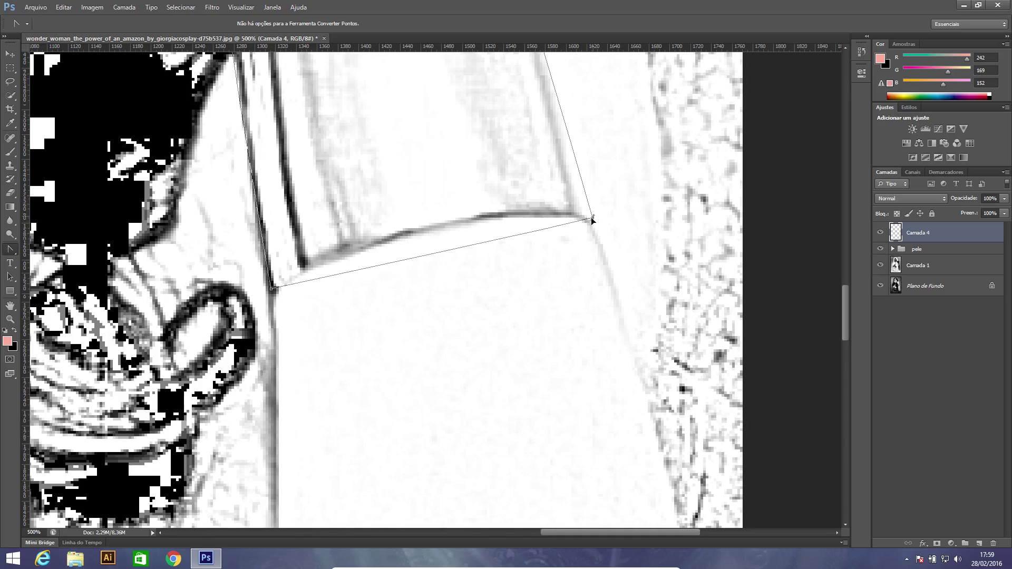
left_click_drag(592, 218, 557, 206)
left_click(594, 218)
left_click(593, 218)
left_click_drag(592, 218, 393, 207)
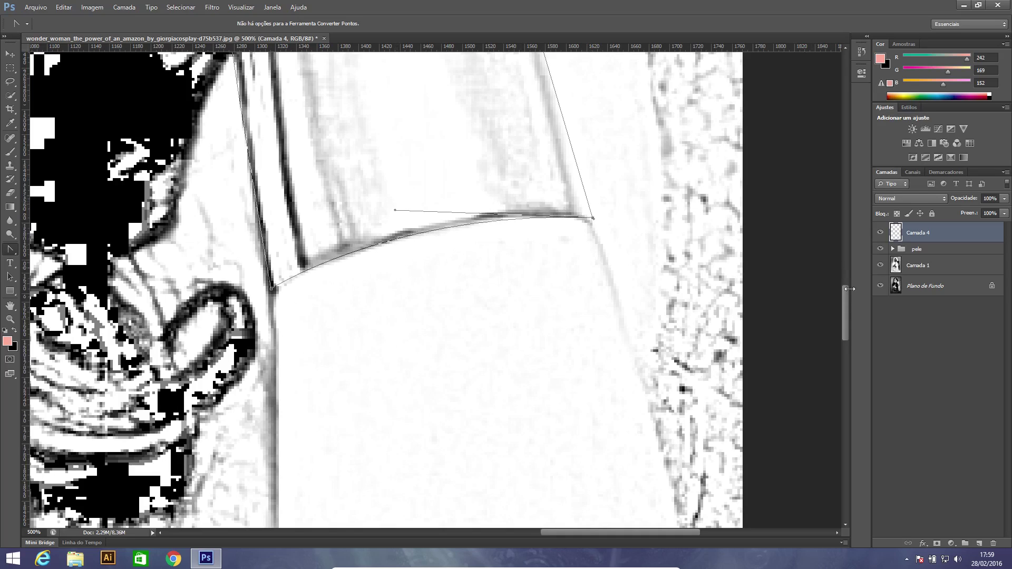
Step: Readjust the direction handle at the upper hair-side corner to refine the curve of the path's upper edge
scroll(848, 285, "up", 8)
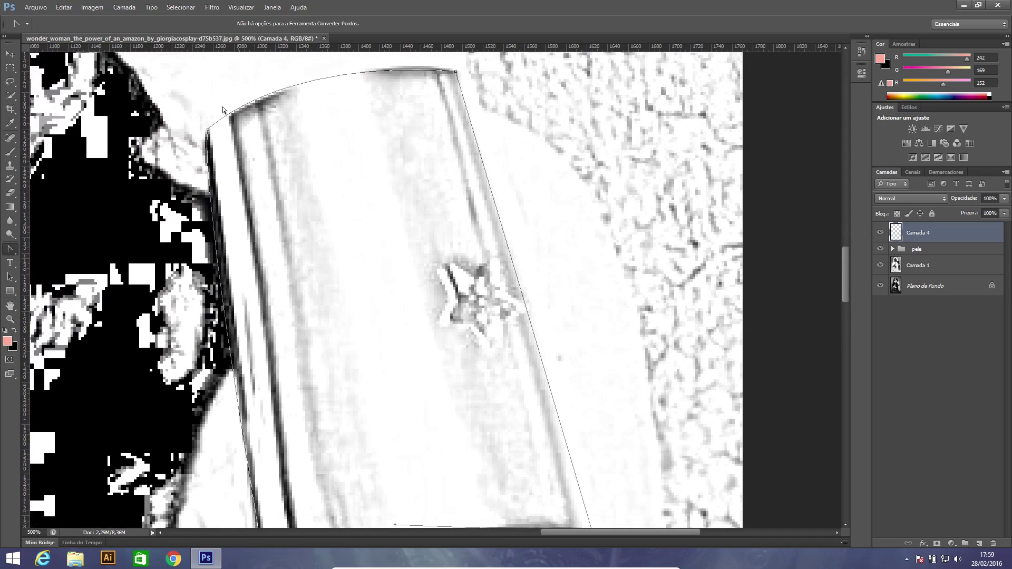
left_click(209, 129)
left_click_drag(208, 129, 342, 93)
Step: Nudge the path's lower hair-side anchor onto the bracelet corner and shape its handle so the lower edge follows the rim
left_click_drag(841, 268, 834, 286)
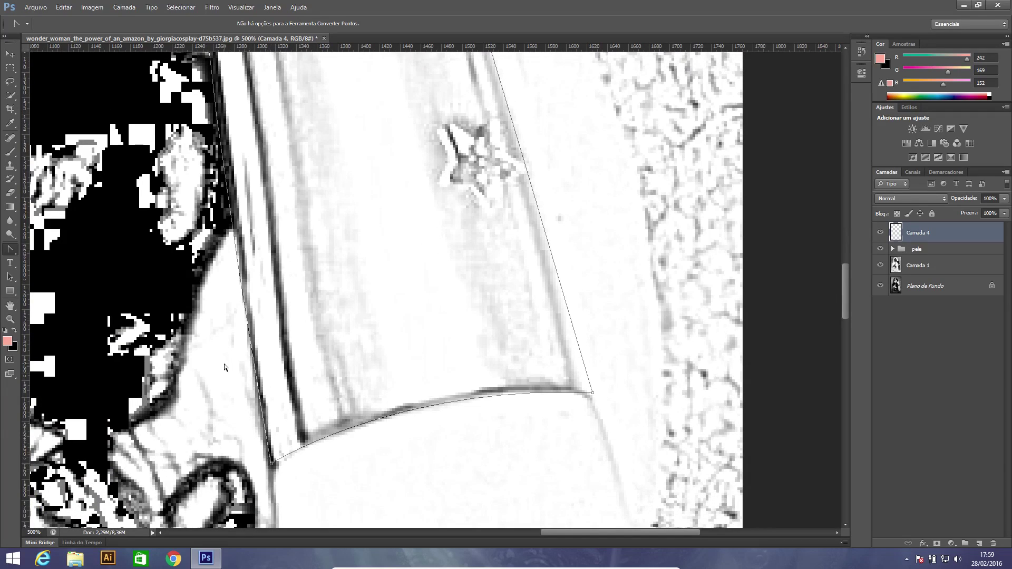
left_click(10, 276)
left_click(47, 285)
left_click_drag(271, 464, 269, 467)
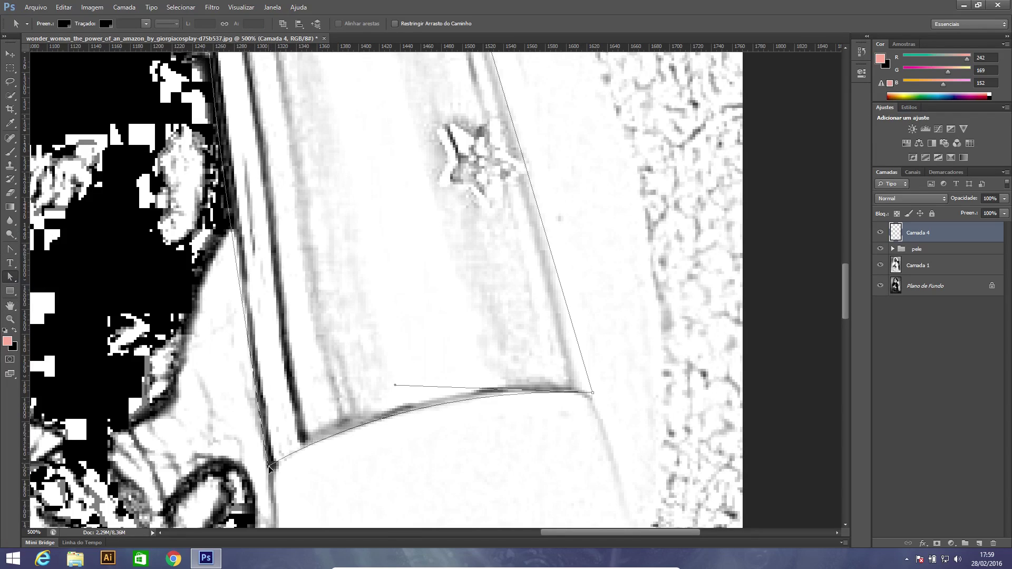
left_click(10, 252)
left_click_drag(270, 467, 266, 417)
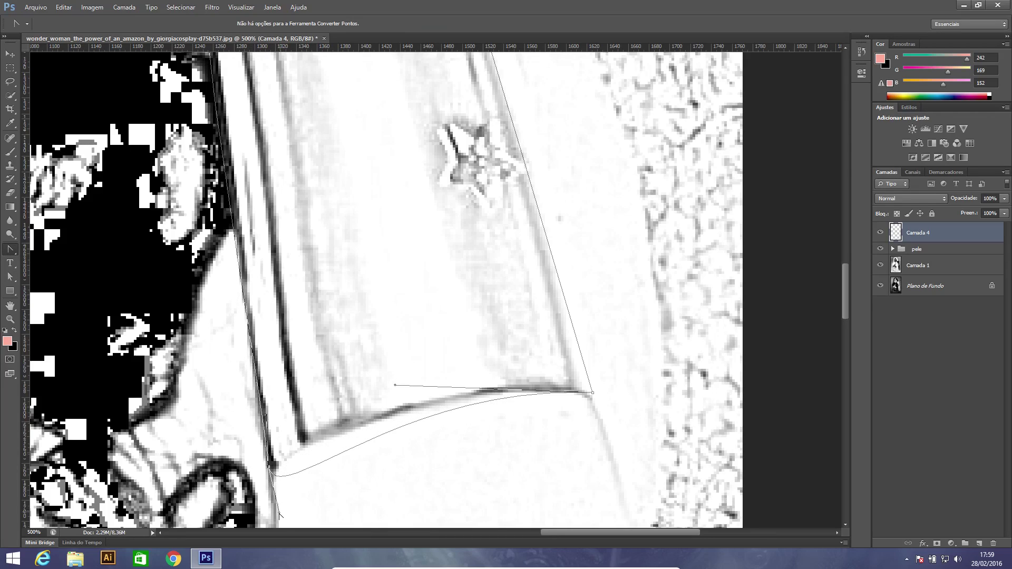
left_click_drag(279, 513, 309, 455)
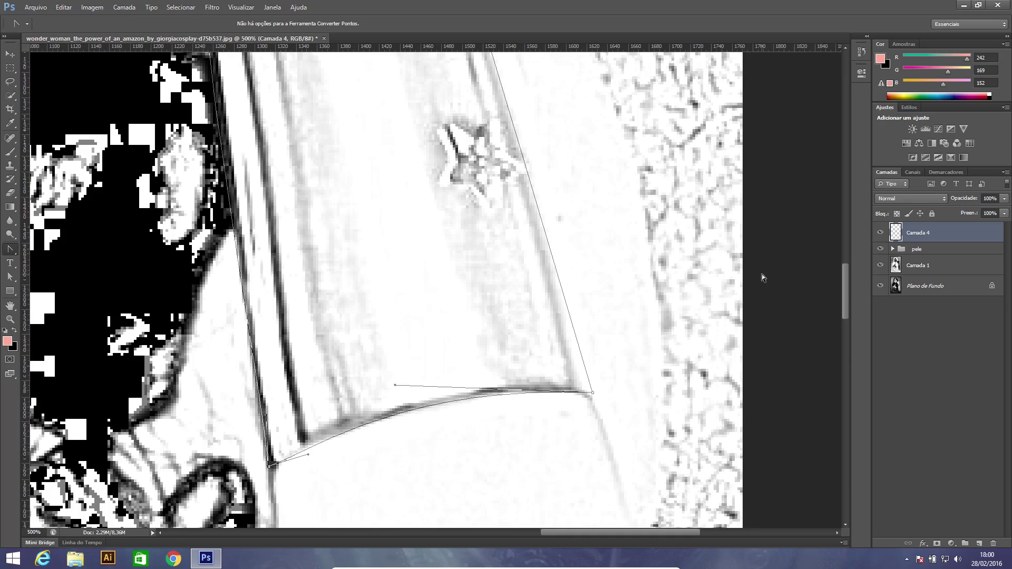
Step: Load the bracelet's work path as a selection and return to the layer list with Camada 4 active
key("ctrl+minus")
key("ctrl+minus")
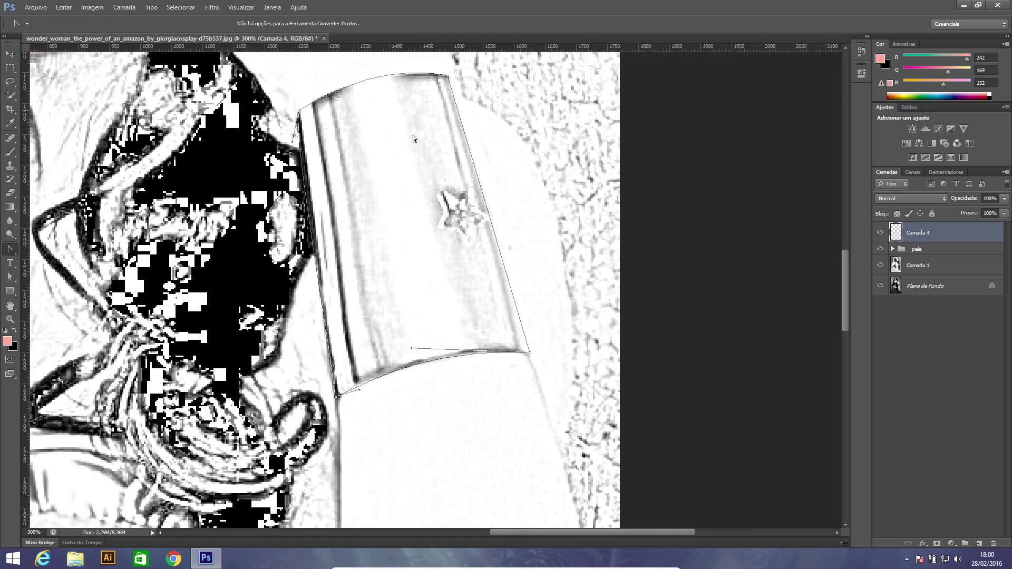
left_click(949, 173)
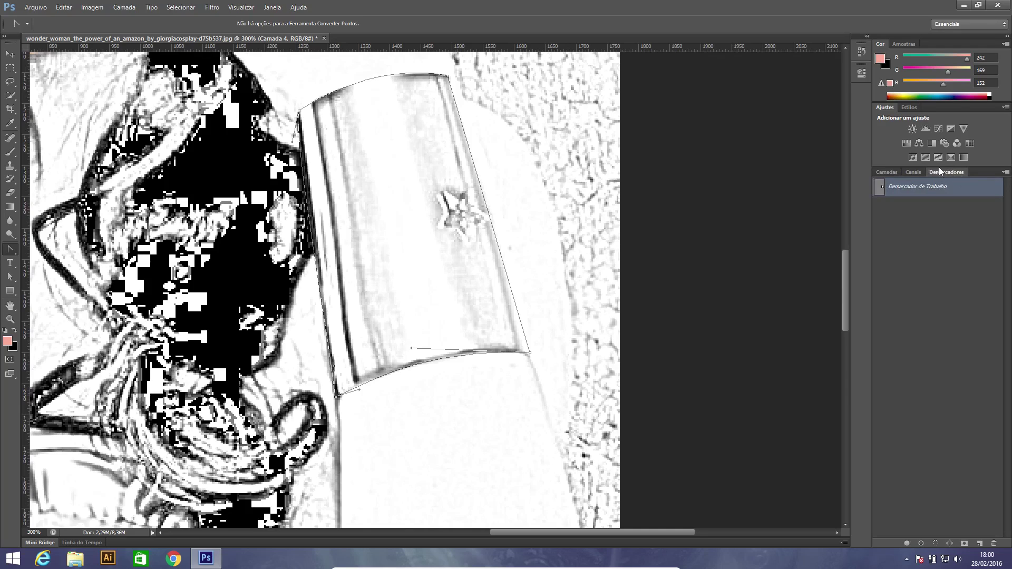
left_click(272, 7)
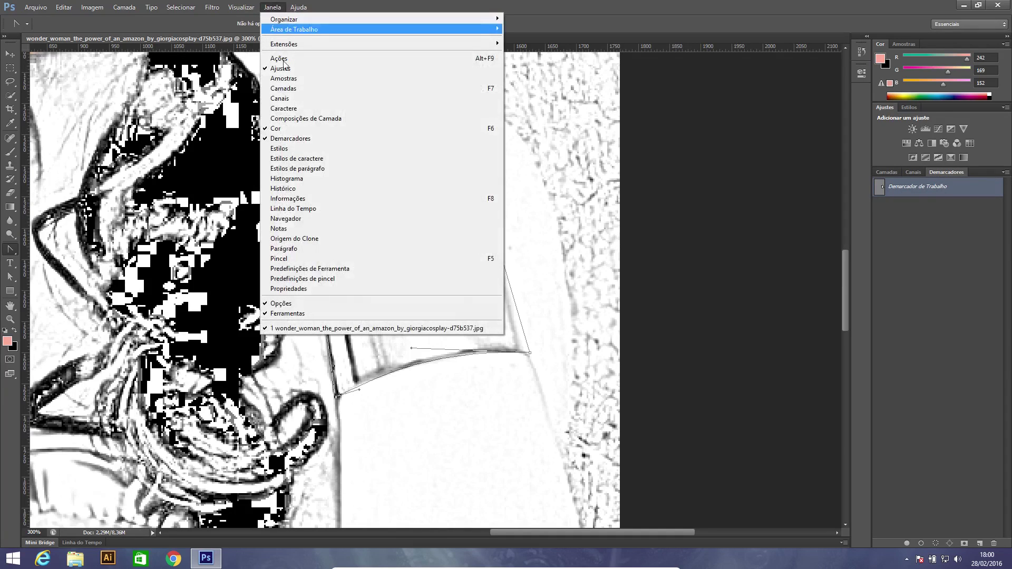
left_click(275, 8)
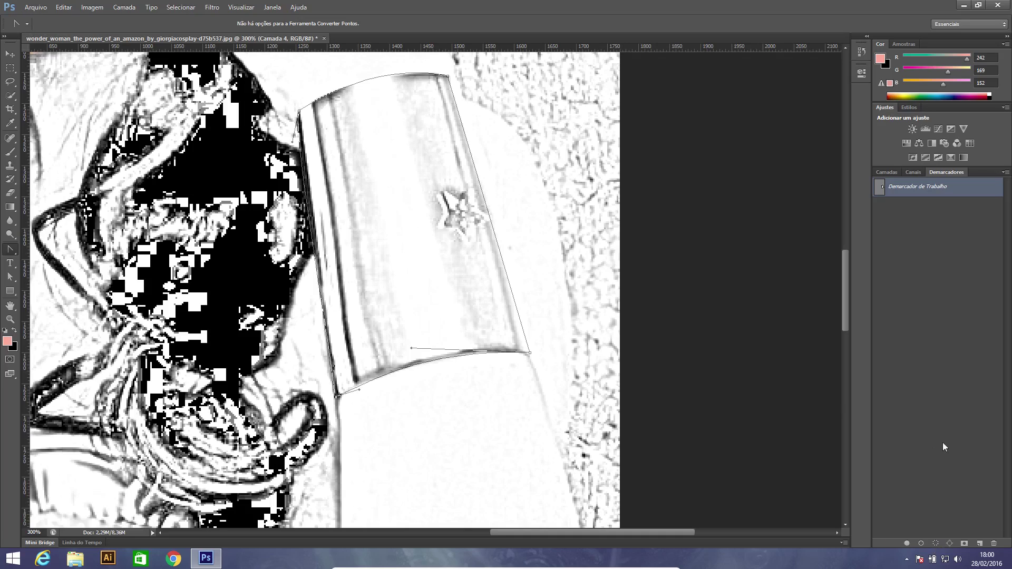
left_click(937, 543)
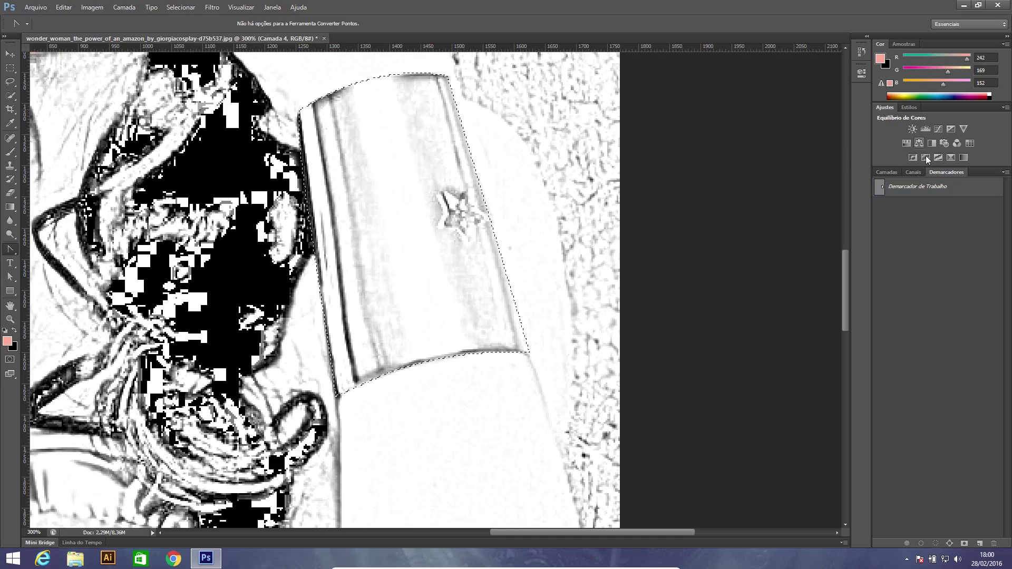
left_click(887, 173)
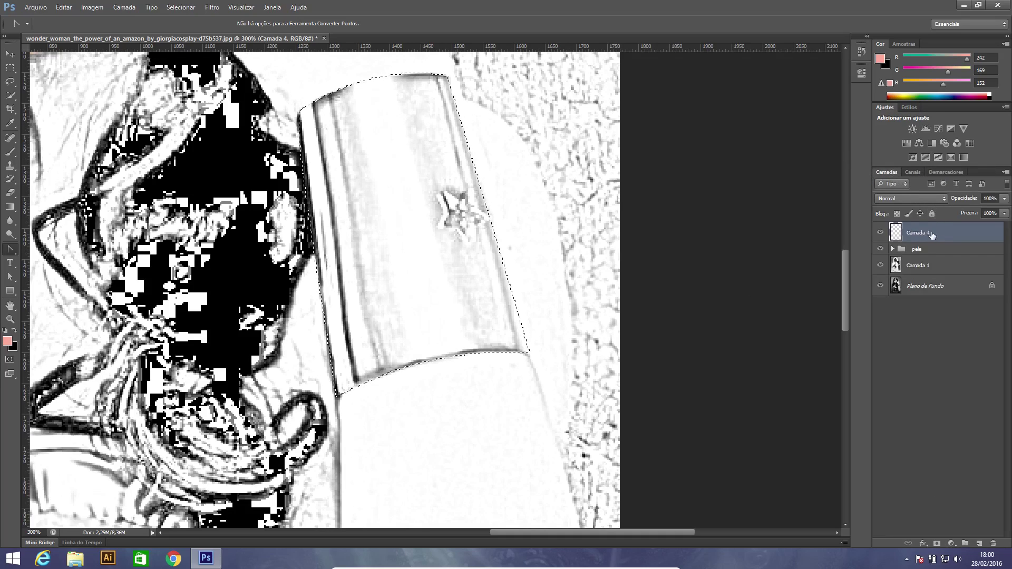
Step: Fill the bracelet selection across its width with the orange-yellow-orange preset using the linear Gradient tool
left_click(8, 208)
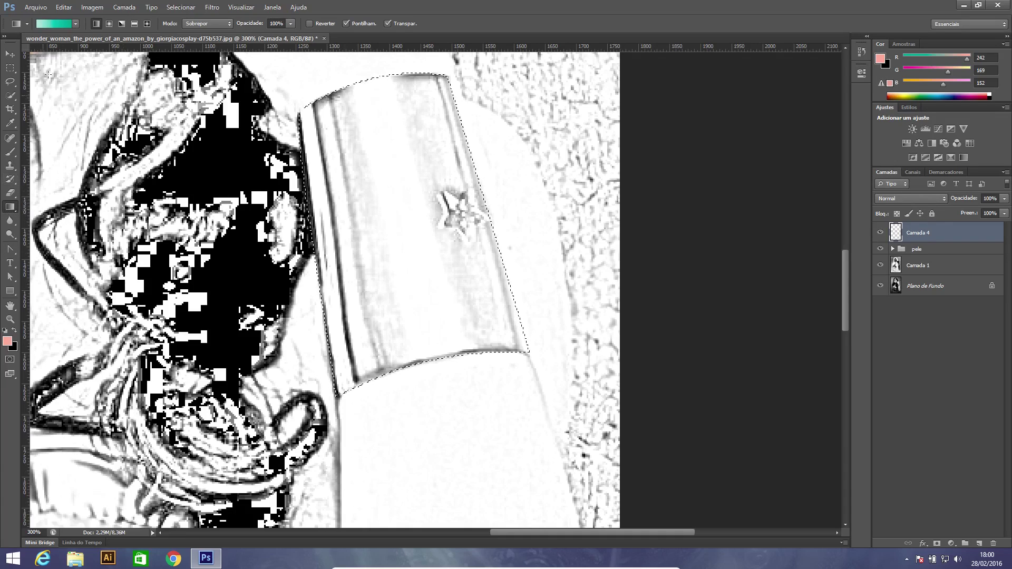
left_click(76, 24)
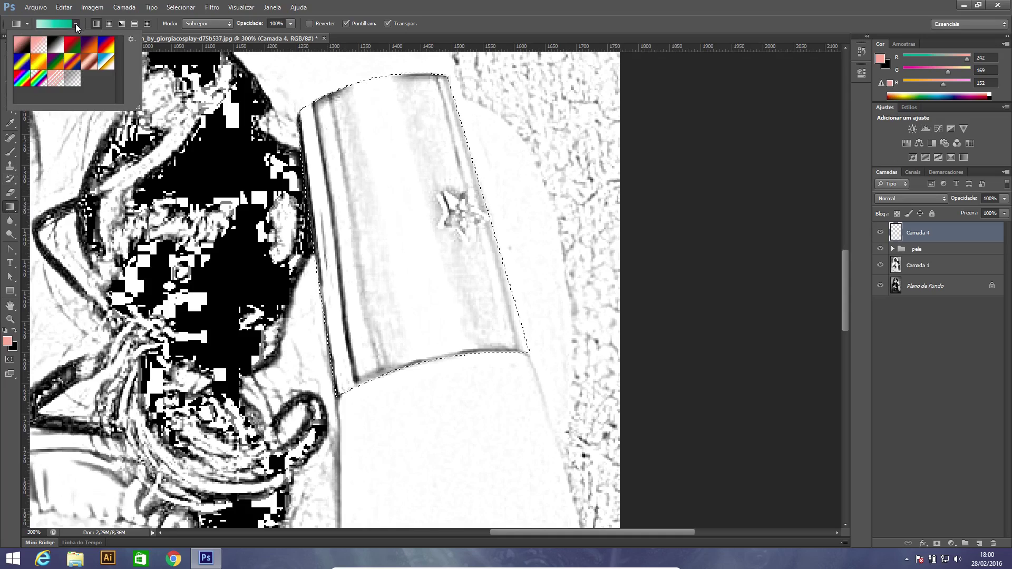
left_click(39, 63)
left_click(75, 22)
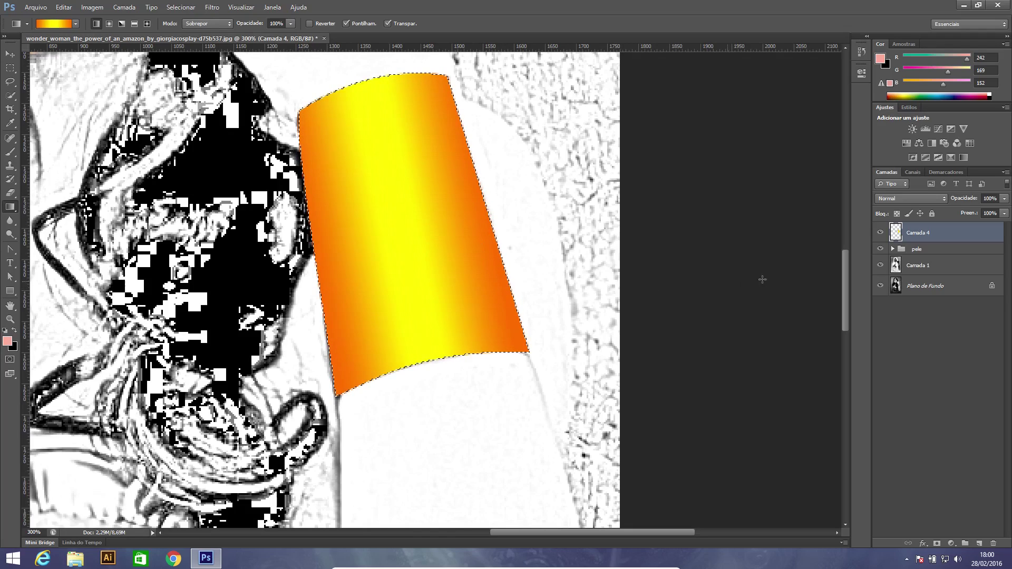
Step: Set Camada 4's blending mode to Multiplicação and its fill (Preen.) to 44%
left_click(942, 198)
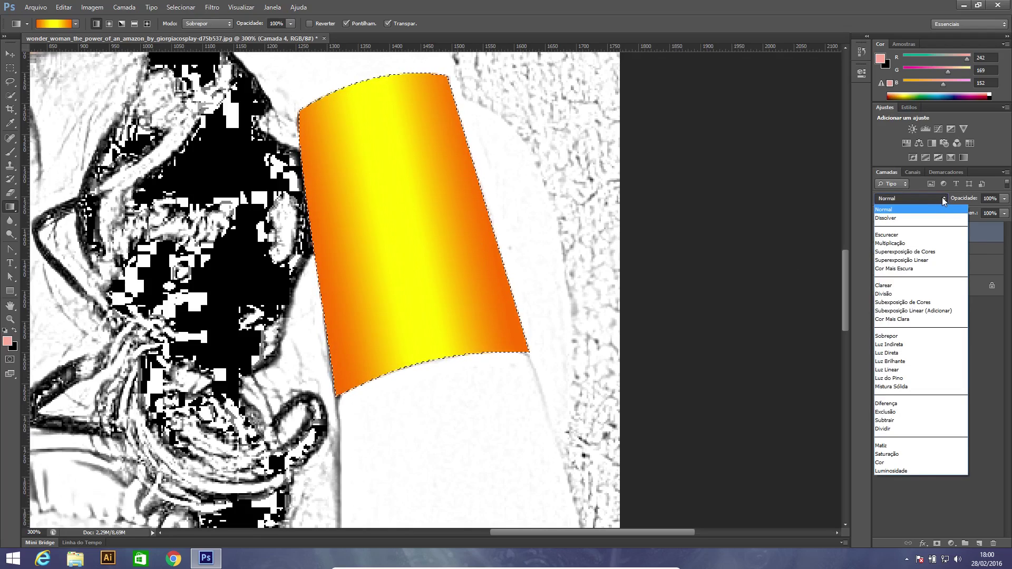
left_click(919, 243)
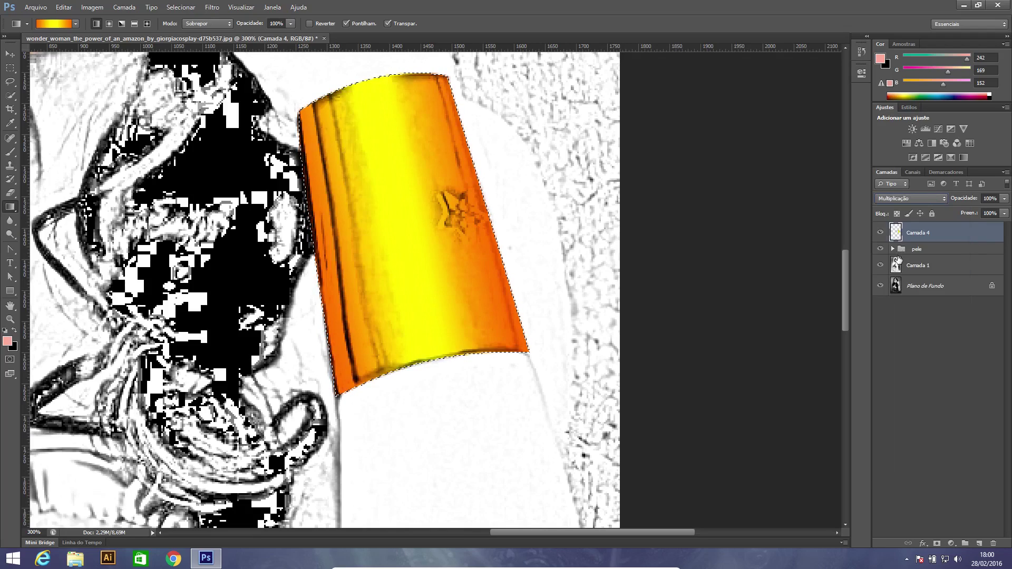
left_click(1004, 213)
left_click_drag(1004, 225, 972, 223)
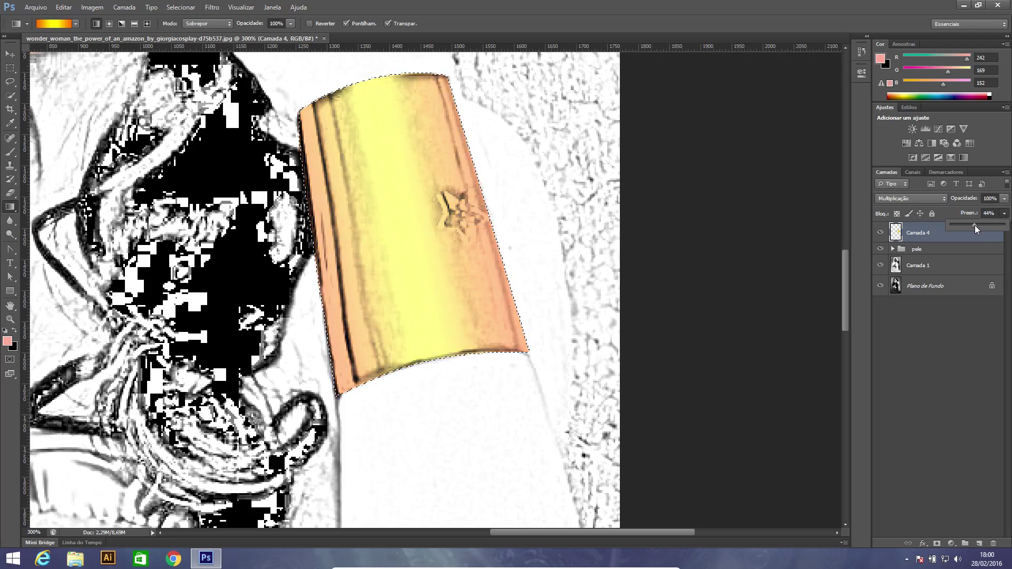
Step: Clear the layer and bracelet selections, fit the whole image in view and switch to the Move tool
left_click(909, 333)
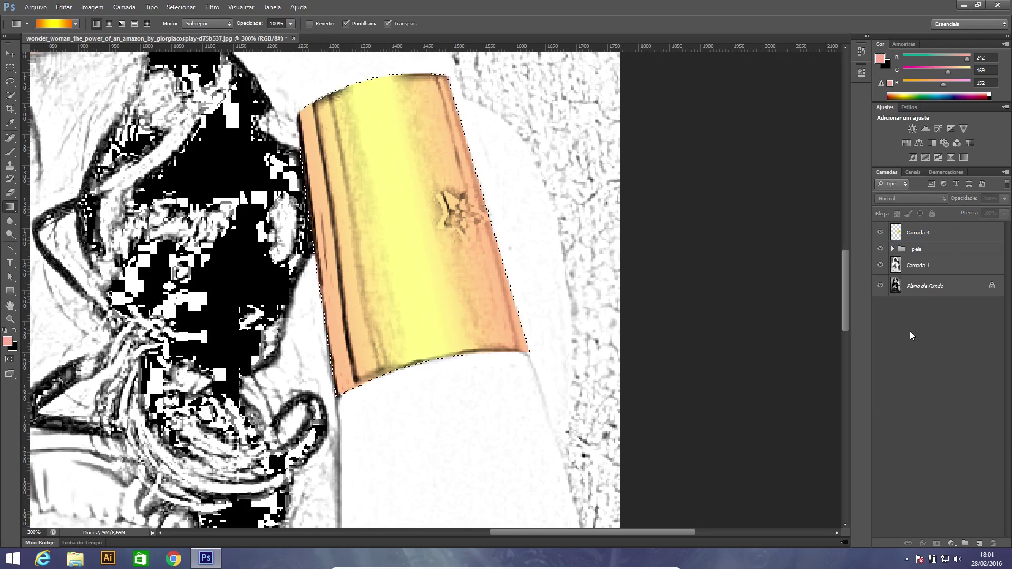
key("ctrl+0")
key("alt")
key("alt")
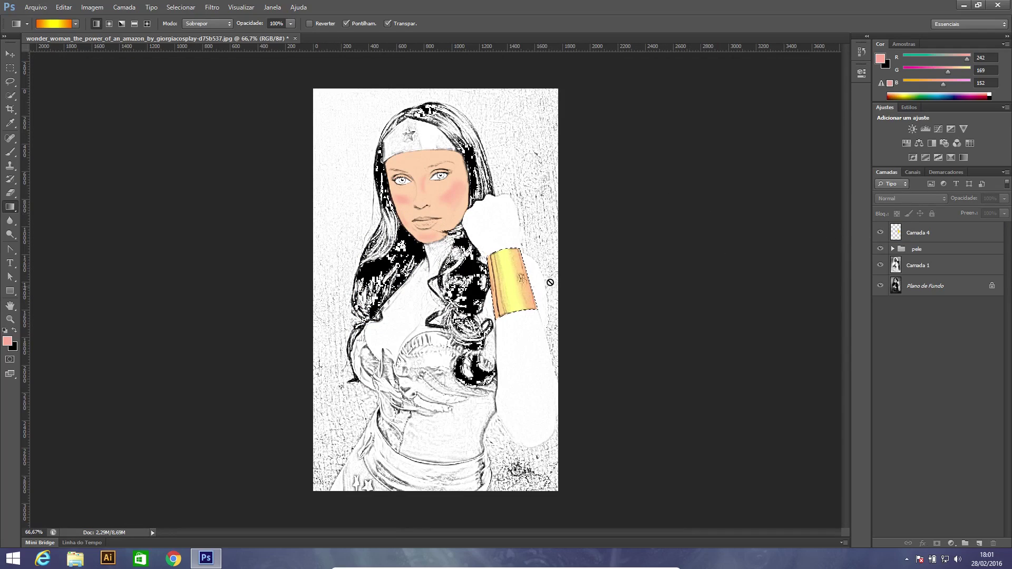
key("ctrl+d")
left_click(10, 53)
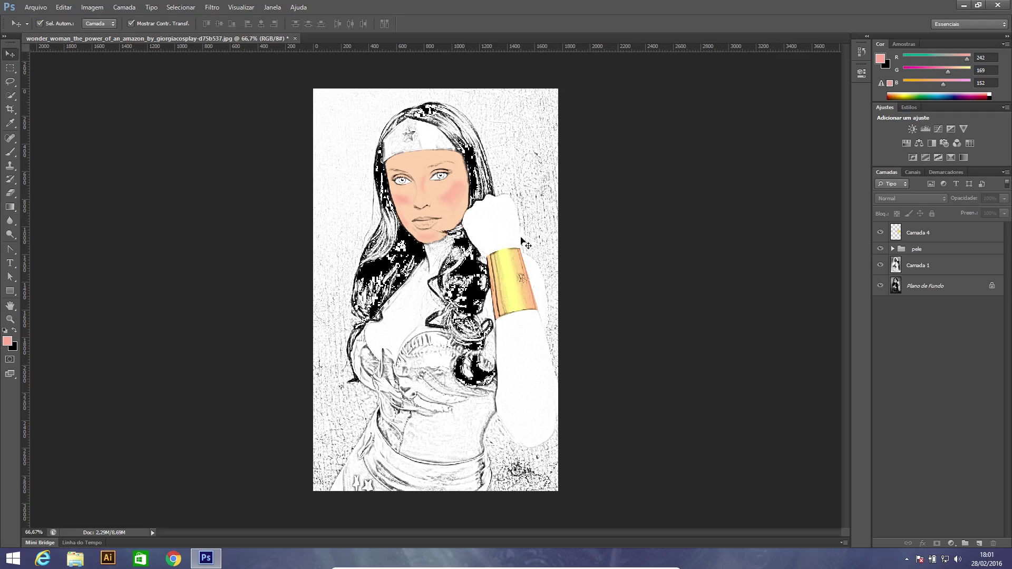